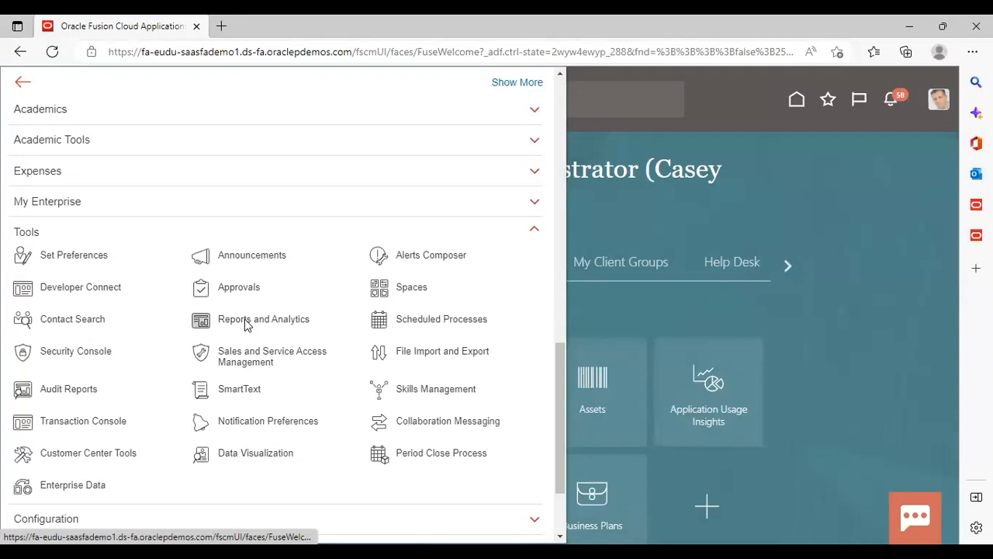
Browse the Reports and Analytics catalog and open the sample2 analysis for editing
{"action": "left_click", "coordinate": [245, 324]}
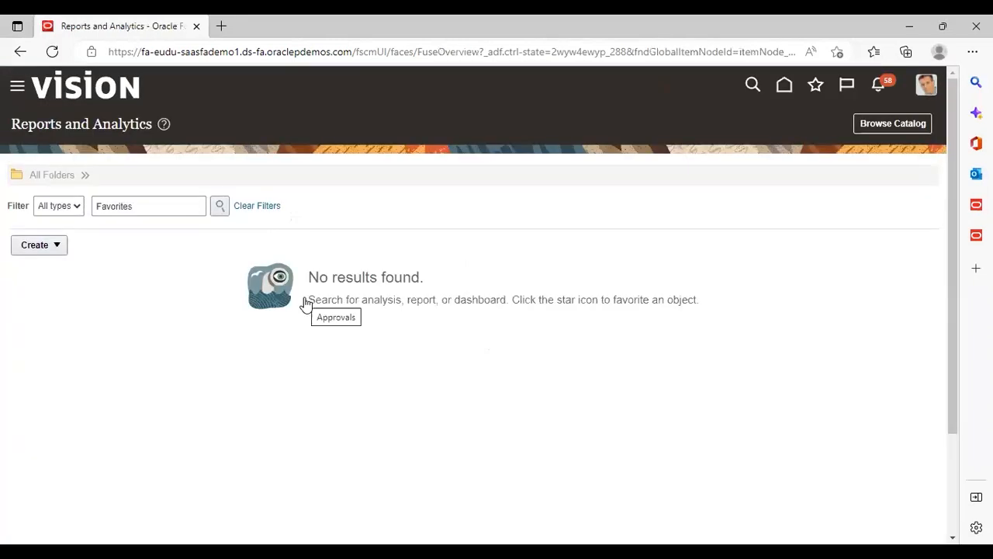
{"action": "left_click", "coordinate": [893, 125]}
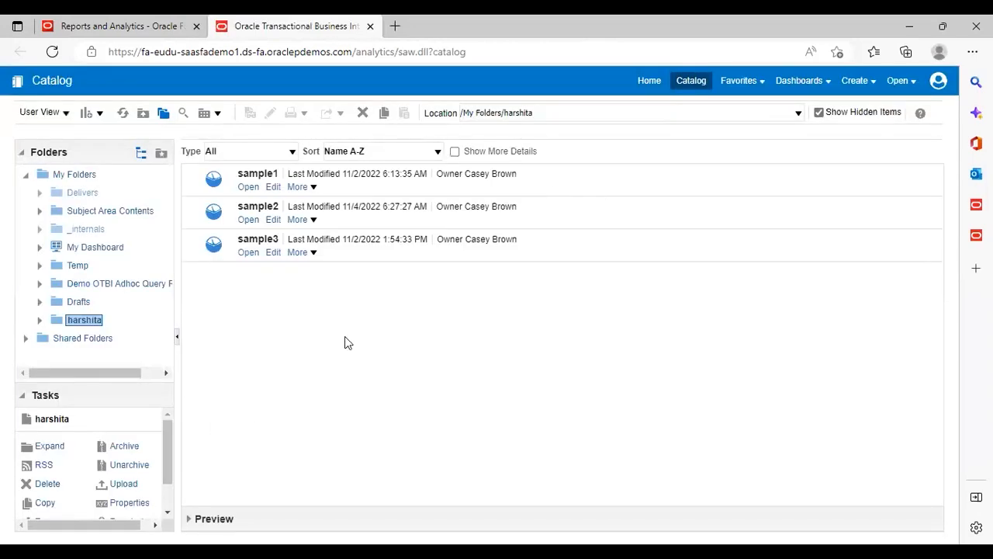
{"action": "left_click", "coordinate": [274, 221]}
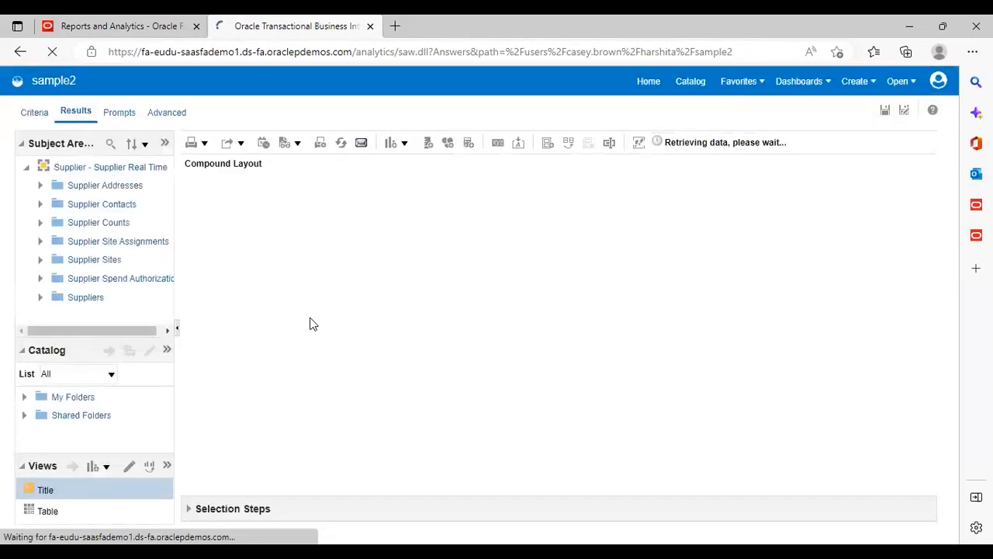
Copy the issued SQL code of the sample2 analysis and paste it into a blank Notepad document
{"action": "left_click", "coordinate": [172, 117]}
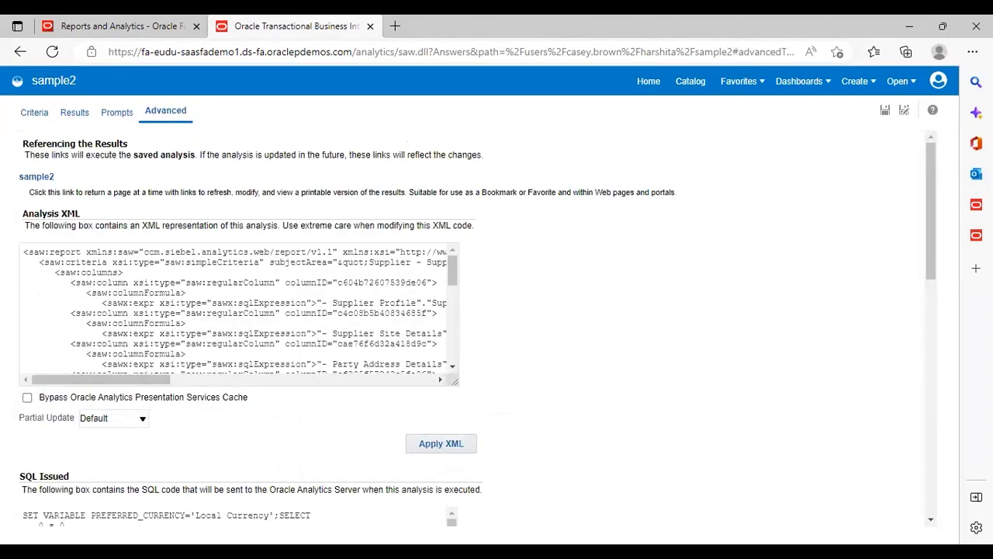
{"action": "scroll", "coordinate": [931, 519], "scroll_direction": "down", "scroll_amount": 5}
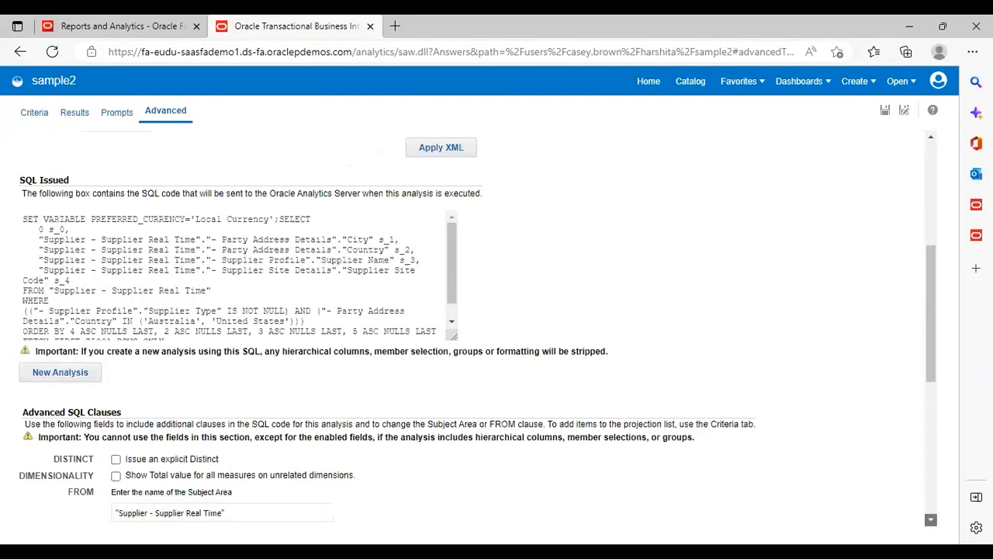
{"action": "scroll", "coordinate": [852, 492], "scroll_direction": "down", "scroll_amount": 1}
{"action": "left_click_drag", "start_coordinate": [279, 170], "coordinate": [380, 338]}
{"action": "key", "text": "ctrl+c"}
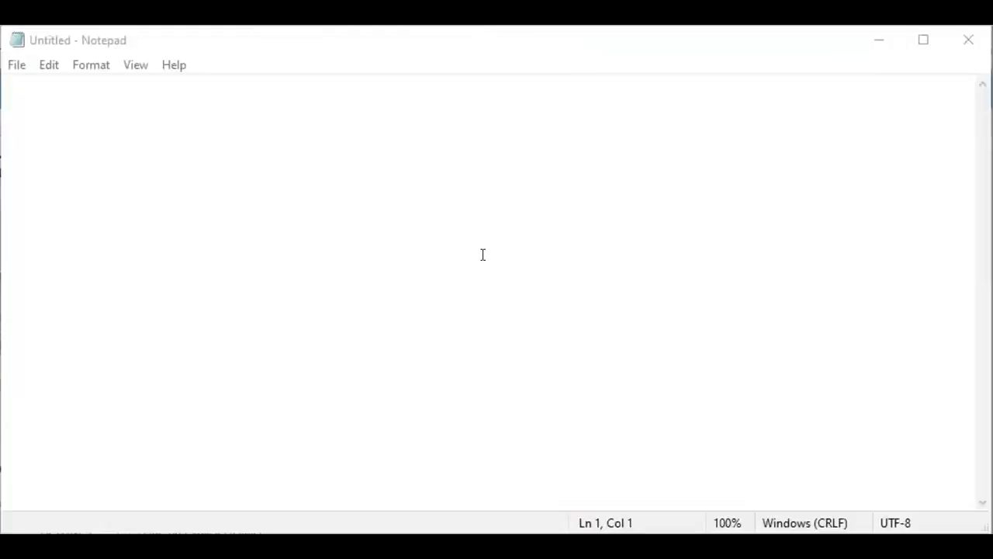
{"action": "left_click", "coordinate": [110, 117]}
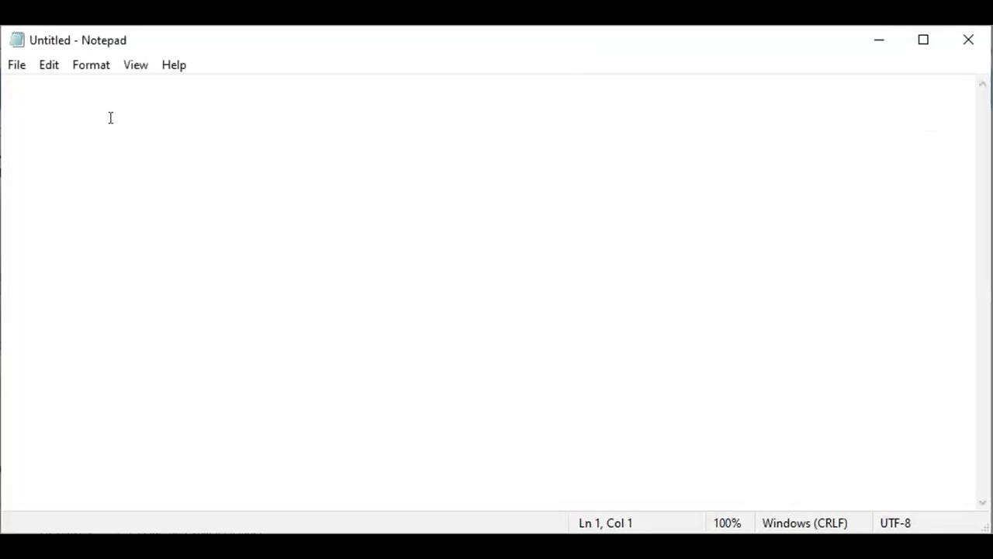
{"action": "key", "text": "ctrl+v"}
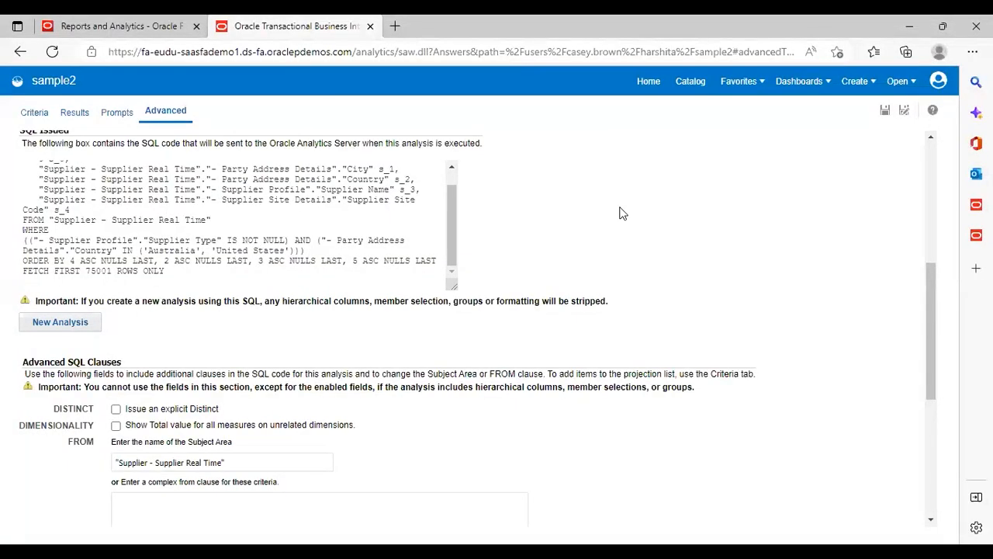
Create a new data model and add a SQL Query data set to it
{"action": "left_click", "coordinate": [858, 85]}
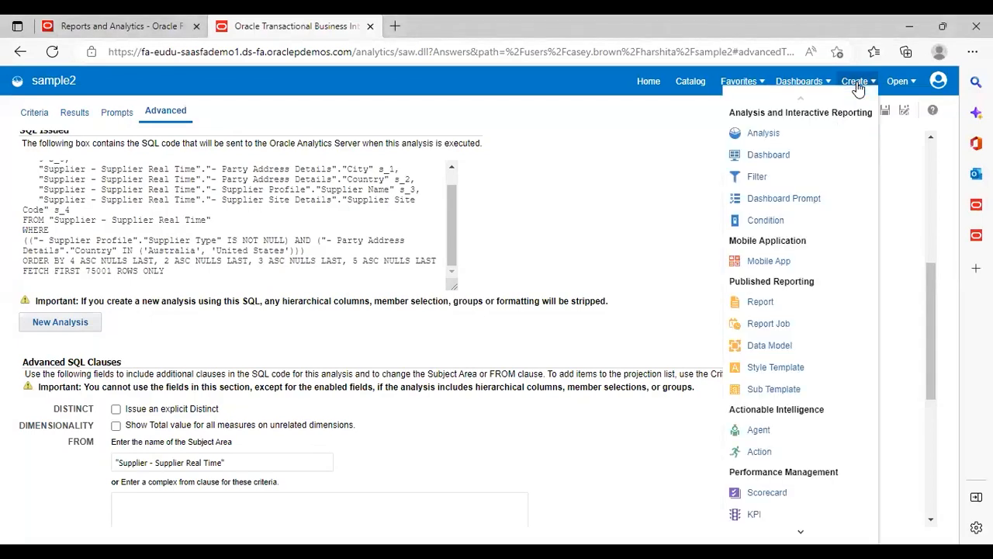
{"action": "left_click", "coordinate": [765, 346]}
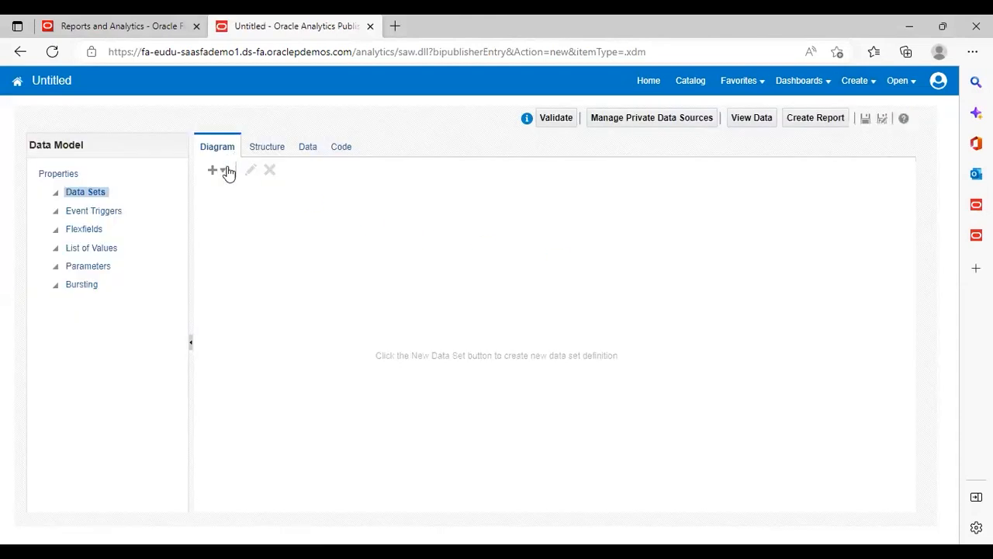
{"action": "left_click", "coordinate": [225, 175]}
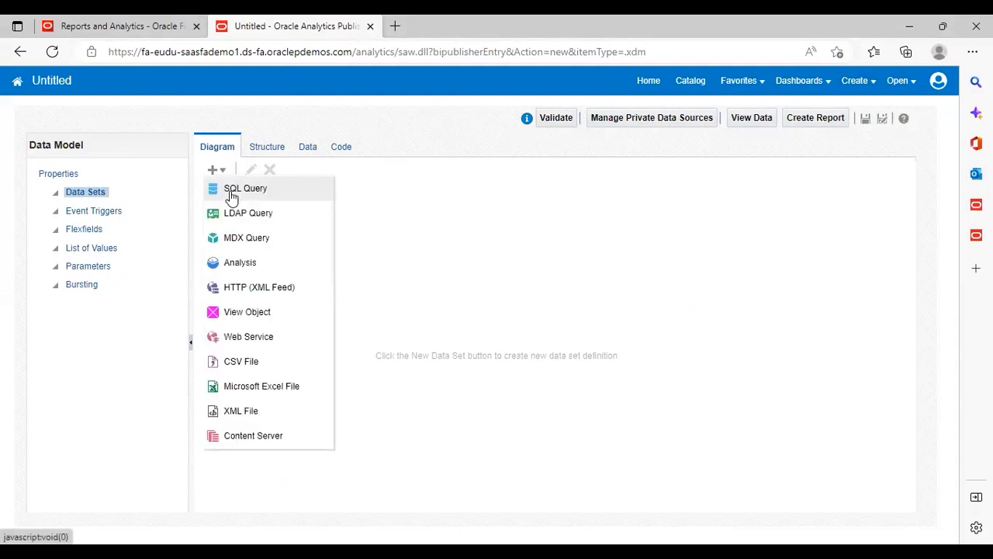
{"action": "left_click", "coordinate": [230, 189]}
Name the new data set sample12 and set its data source to Oracle BI EE
{"action": "left_click", "coordinate": [456, 197]}
{"action": "type", "text": "sample11"}
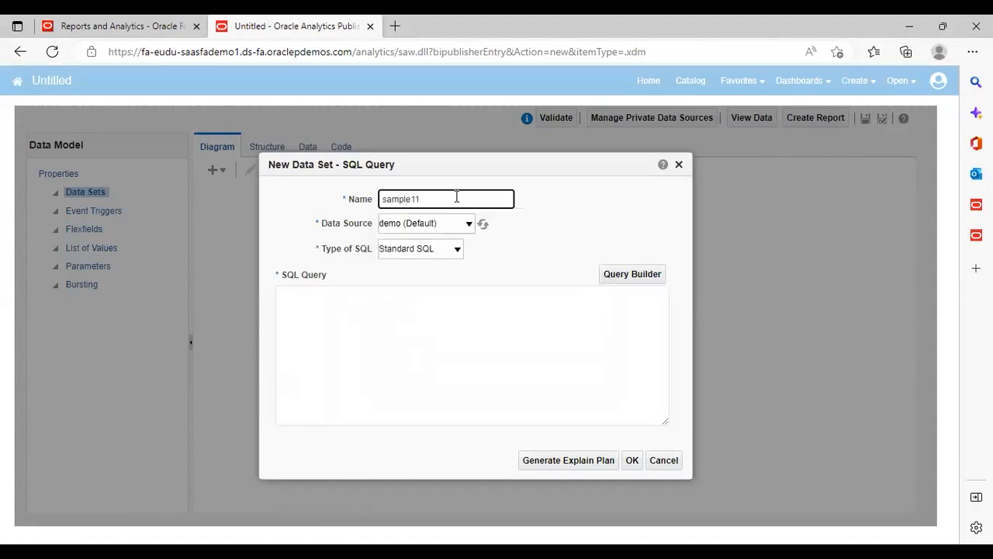
{"action": "key", "text": "BackSpace"}
{"action": "type", "text": "2"}
{"action": "left_click", "coordinate": [444, 225]}
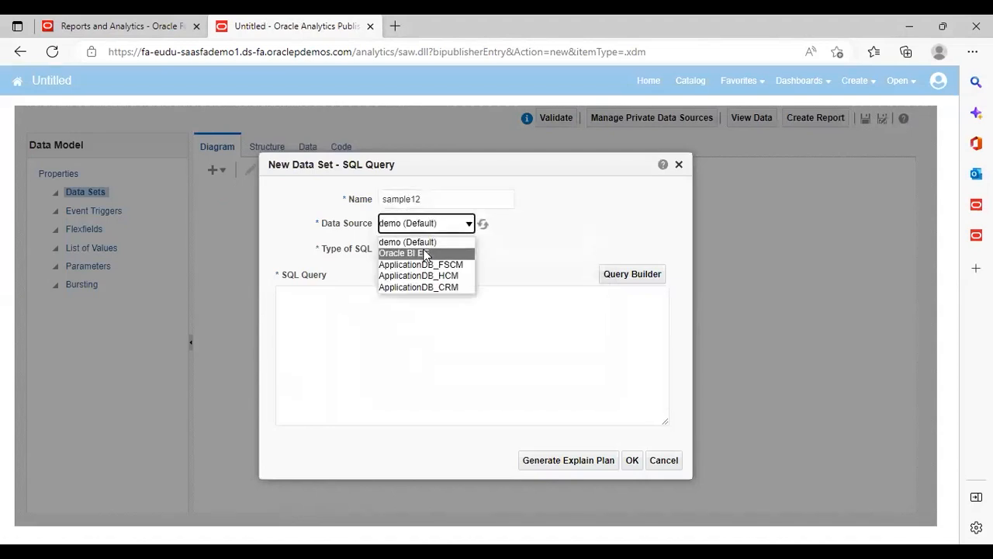
{"action": "left_click", "coordinate": [424, 255]}
Paste the edited supplier query selecting city, country, supplier name and site code (s_1 to s_4) as the SQL query and confirm the data set
{"action": "left_click", "coordinate": [383, 338]}
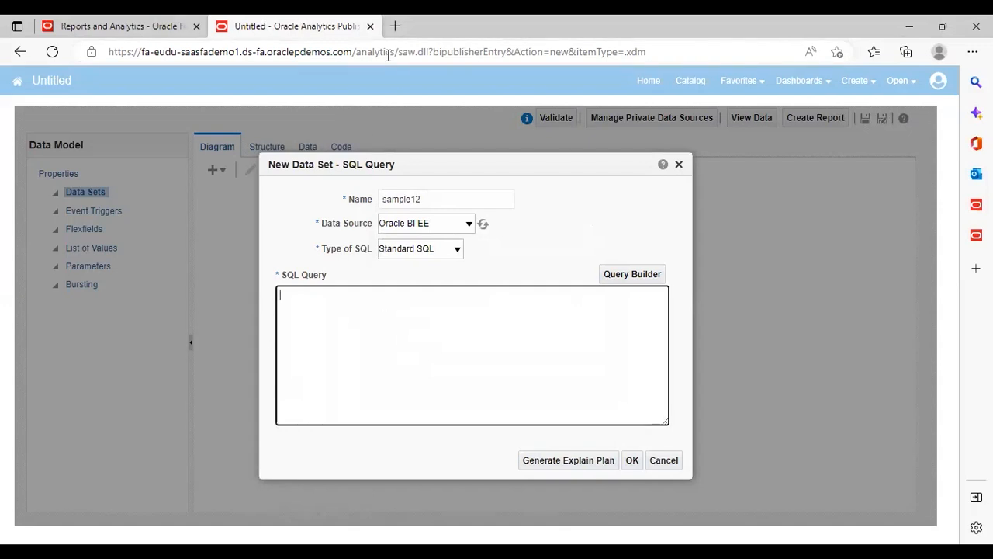
{"action": "key", "text": "ctrl+v"}
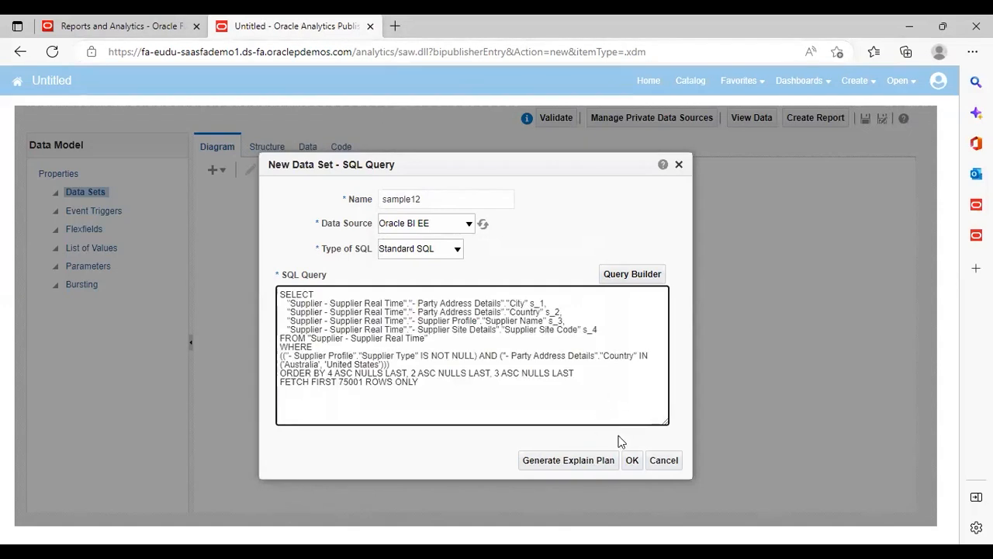
{"action": "left_click", "coordinate": [631, 461]}
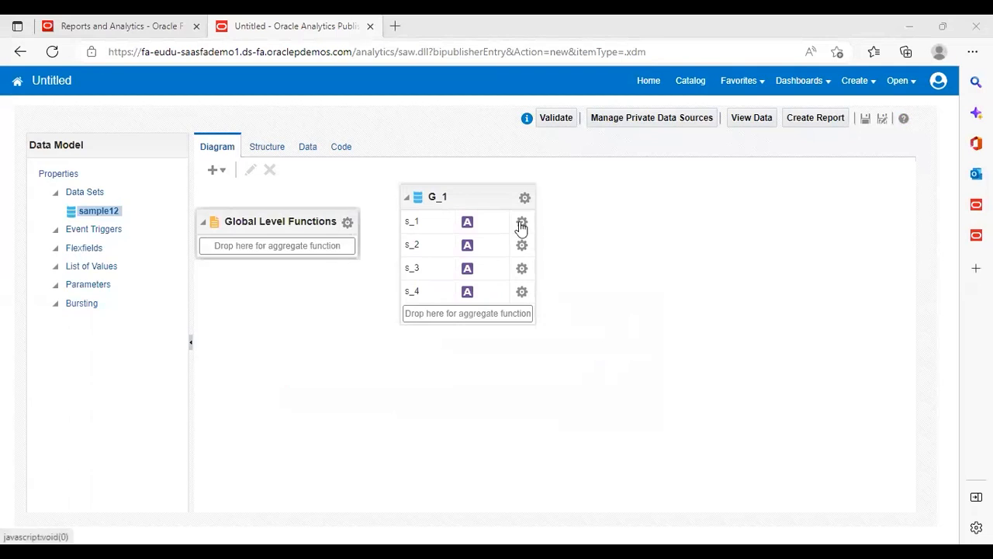
Set both the alias and the display name of column s_1 to City
{"action": "left_click", "coordinate": [521, 225]}
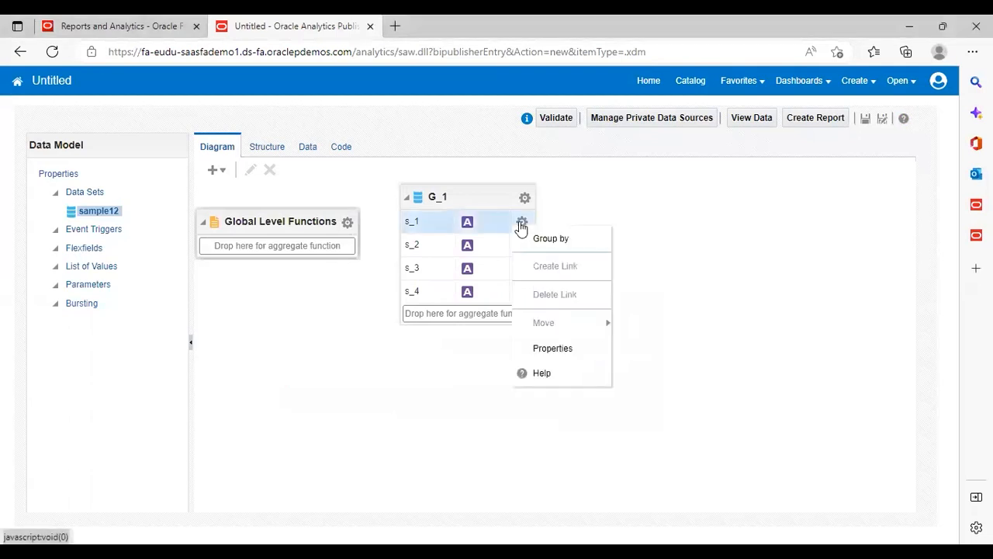
{"action": "left_click", "coordinate": [556, 351]}
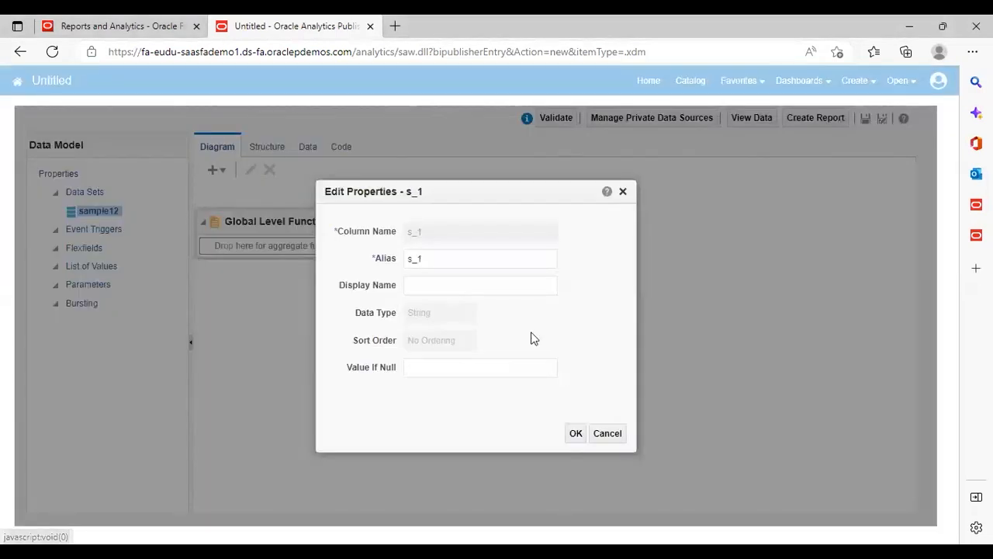
{"action": "left_click", "coordinate": [472, 264]}
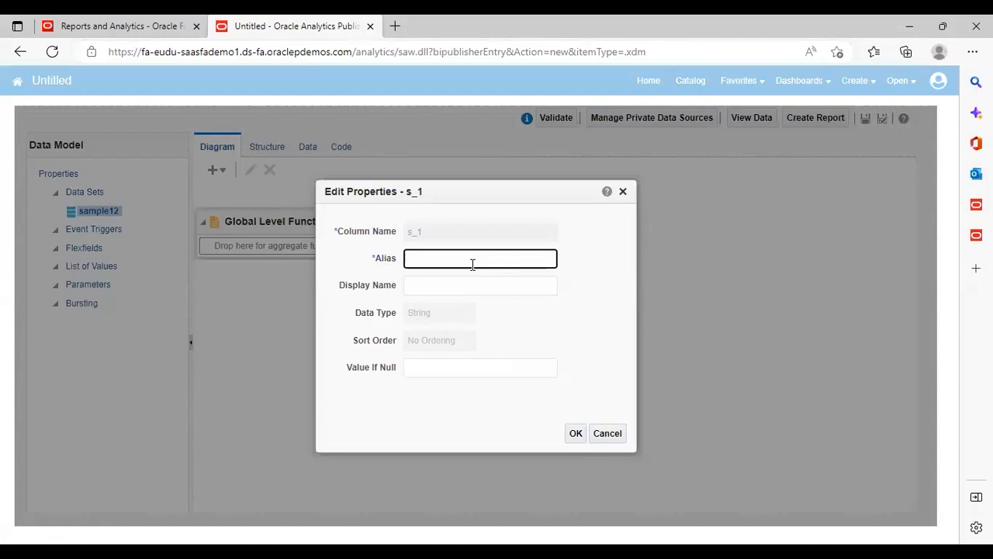
{"action": "type", "text": "City"}
{"action": "left_click", "coordinate": [474, 292]}
{"action": "type", "text": "C"}
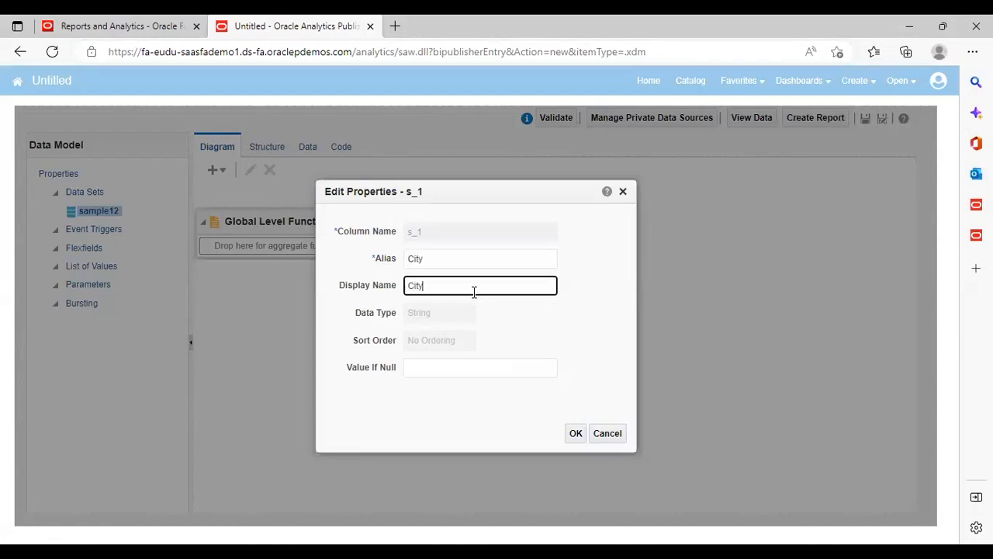
{"action": "left_click", "coordinate": [574, 435]}
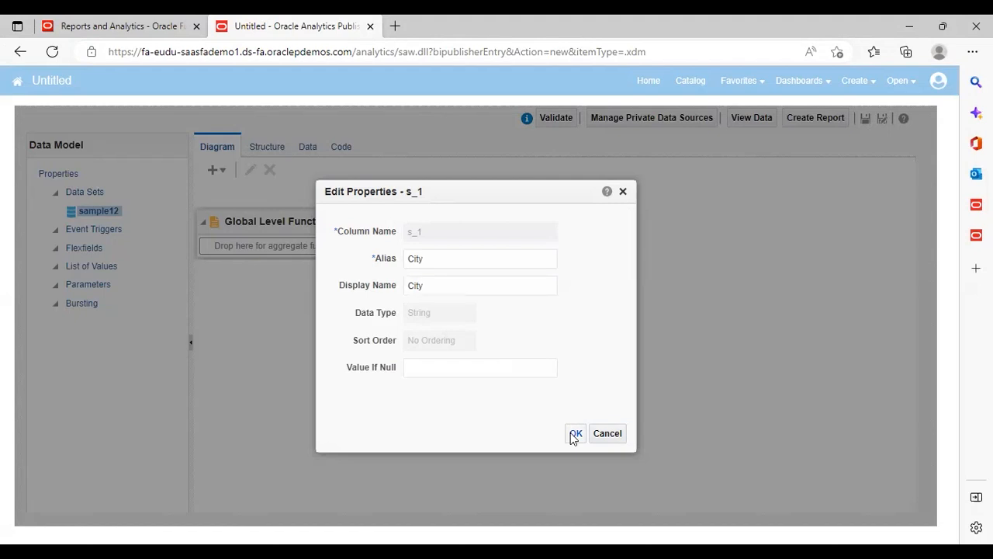
Set both the alias and the display name of column s_2 to Country
{"action": "left_click", "coordinate": [522, 246]}
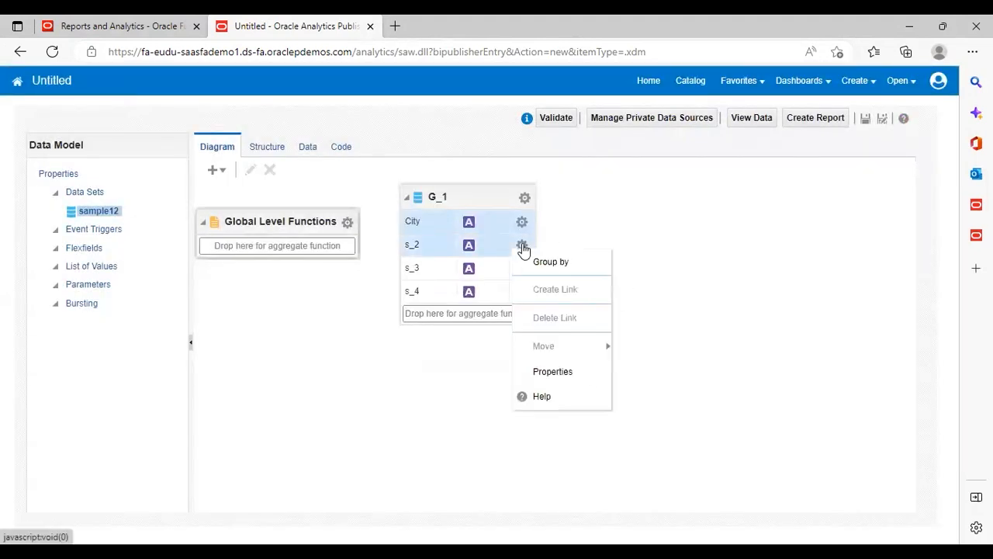
{"action": "left_click", "coordinate": [539, 371]}
{"action": "left_click", "coordinate": [477, 258]}
{"action": "type", "text": "Country"}
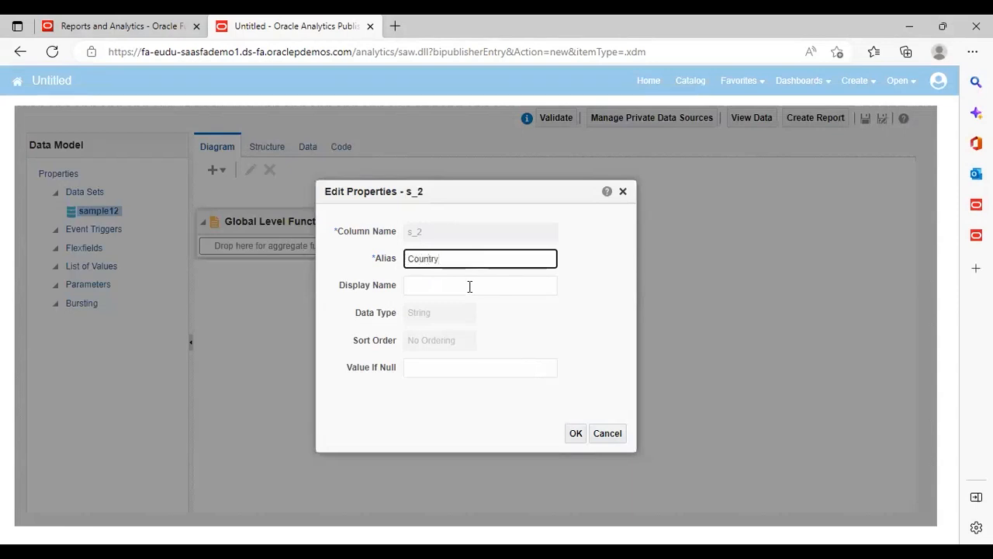
{"action": "left_click", "coordinate": [468, 287]}
{"action": "type", "text": "Country"}
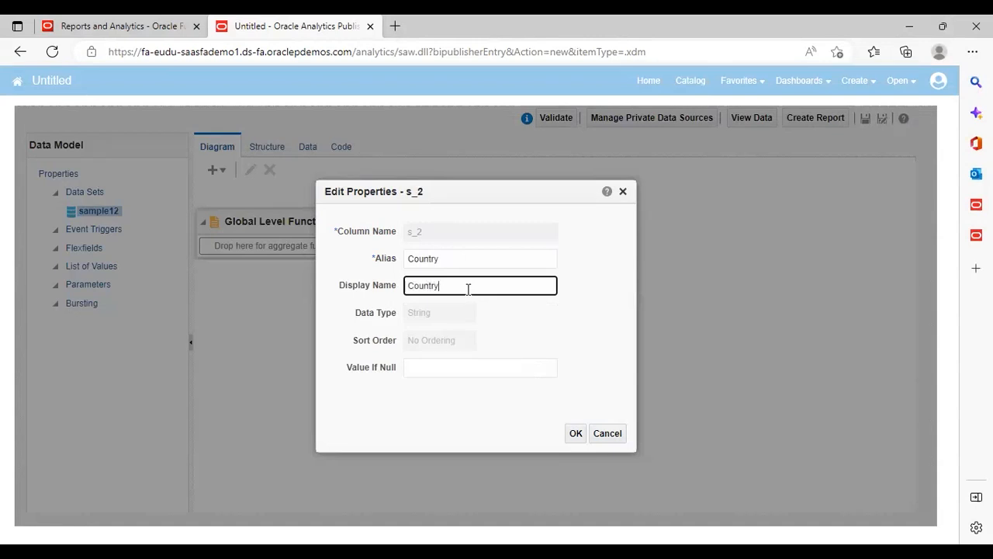
{"action": "left_click", "coordinate": [575, 436]}
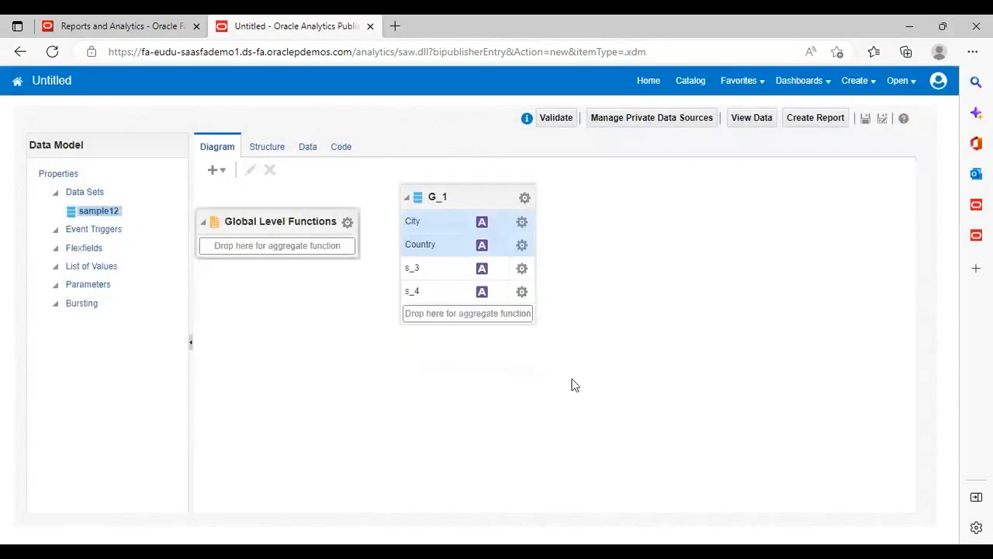
Set both the alias and the display name of column s_3 to Name
{"action": "left_click", "coordinate": [521, 268]}
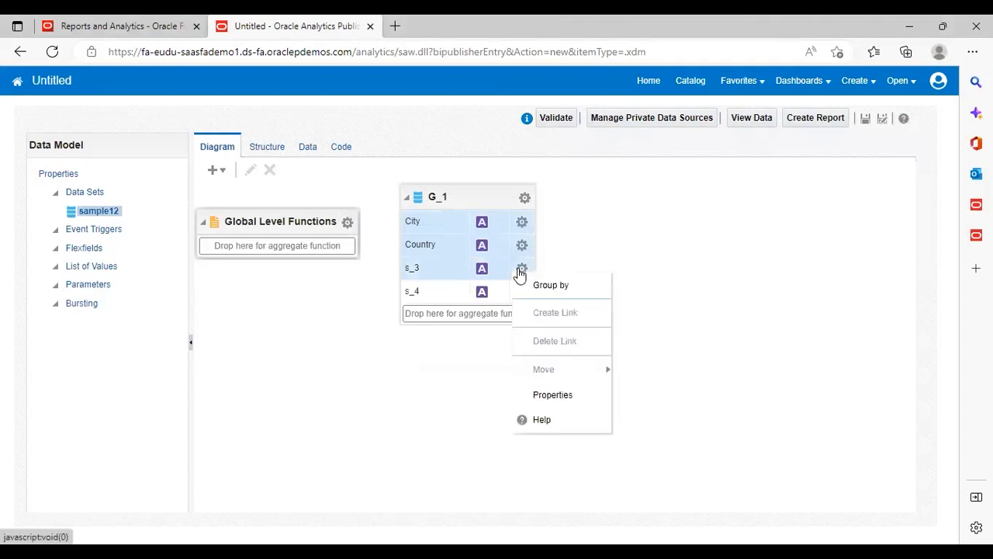
{"action": "left_click", "coordinate": [541, 394]}
{"action": "left_click", "coordinate": [434, 257]}
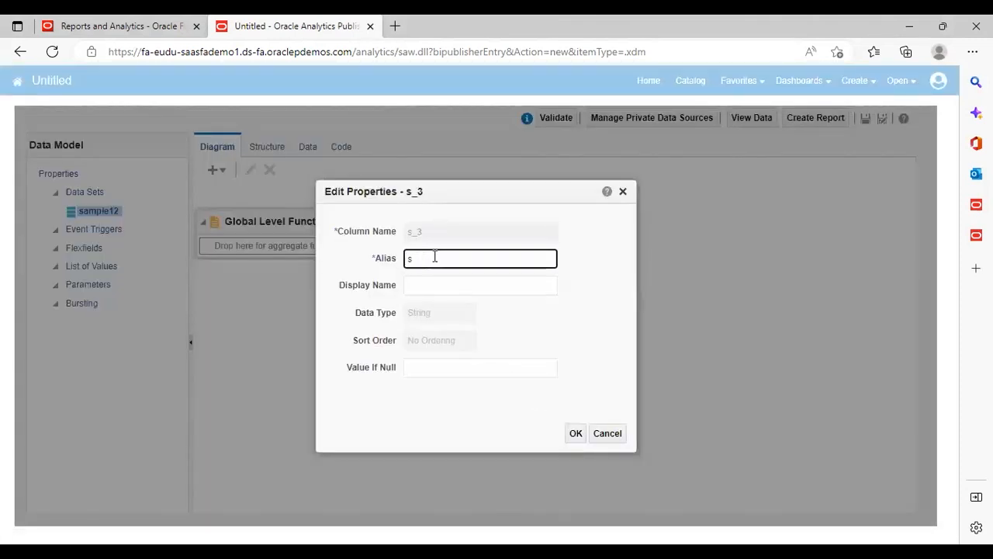
{"action": "type", "text": "Name"}
{"action": "left_click", "coordinate": [440, 292]}
{"action": "type", "text": "Nam"}
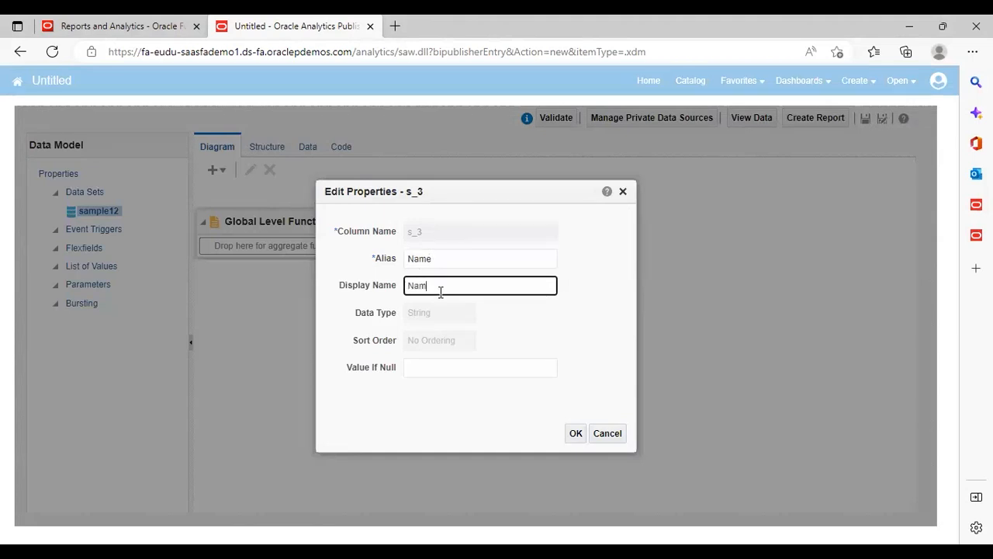
{"action": "left_click", "coordinate": [577, 434]}
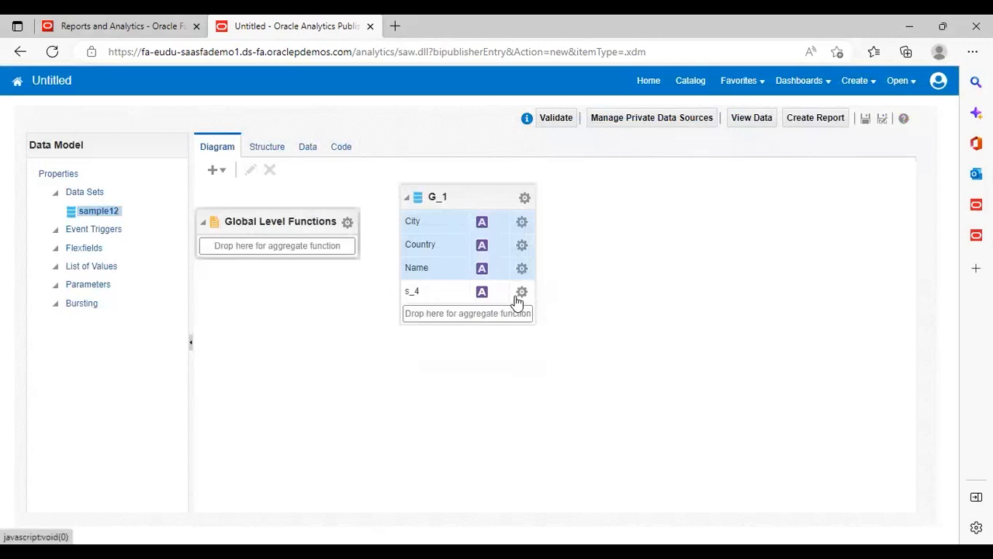
Set both the alias and the display name of column s_4 to Site
{"action": "left_click", "coordinate": [518, 298]}
{"action": "left_click", "coordinate": [551, 418]}
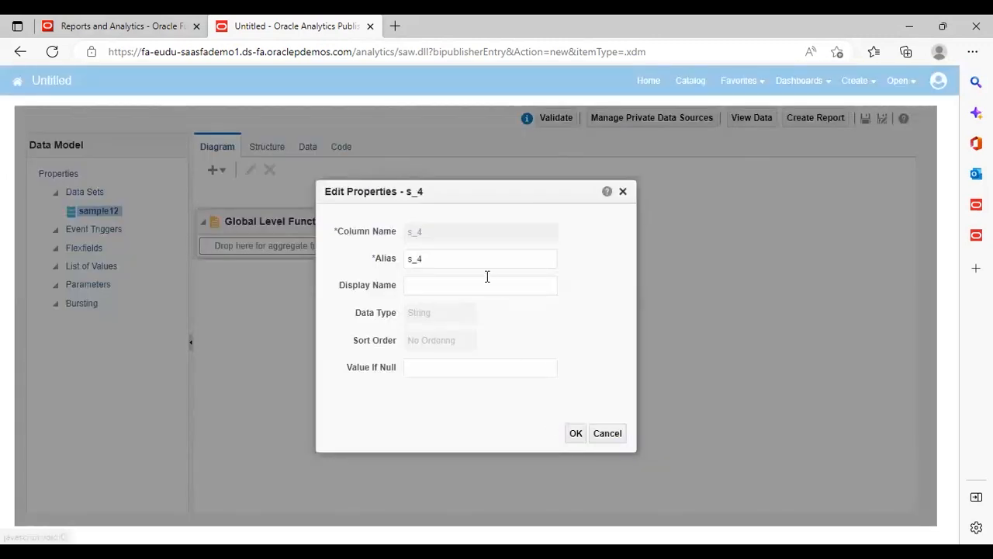
{"action": "left_click", "coordinate": [471, 261]}
{"action": "type", "text": "Site"}
{"action": "left_click", "coordinate": [480, 288]}
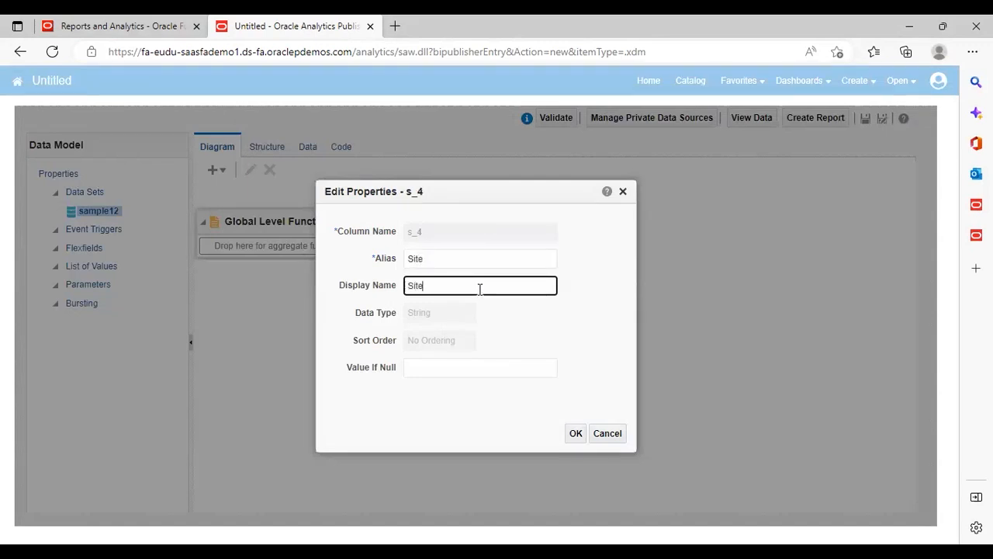
{"action": "left_click", "coordinate": [574, 434]}
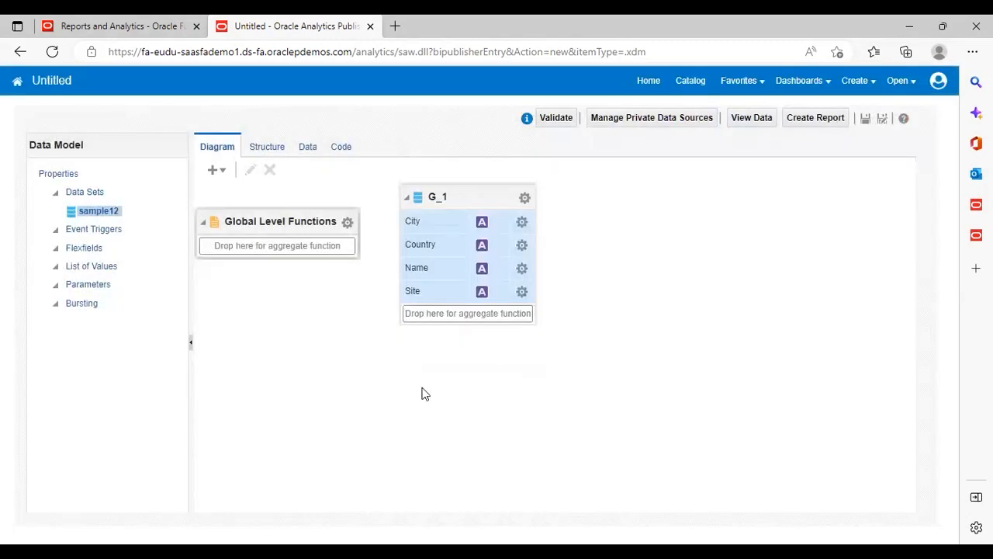
View the data model's output data with the row limit set to 50
{"action": "left_click", "coordinate": [740, 117]}
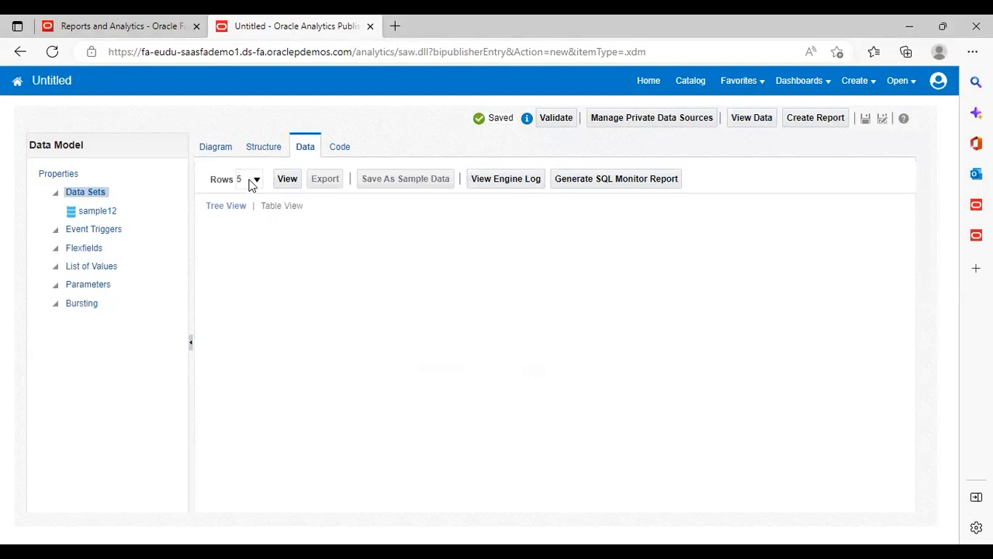
{"action": "left_click", "coordinate": [251, 181]}
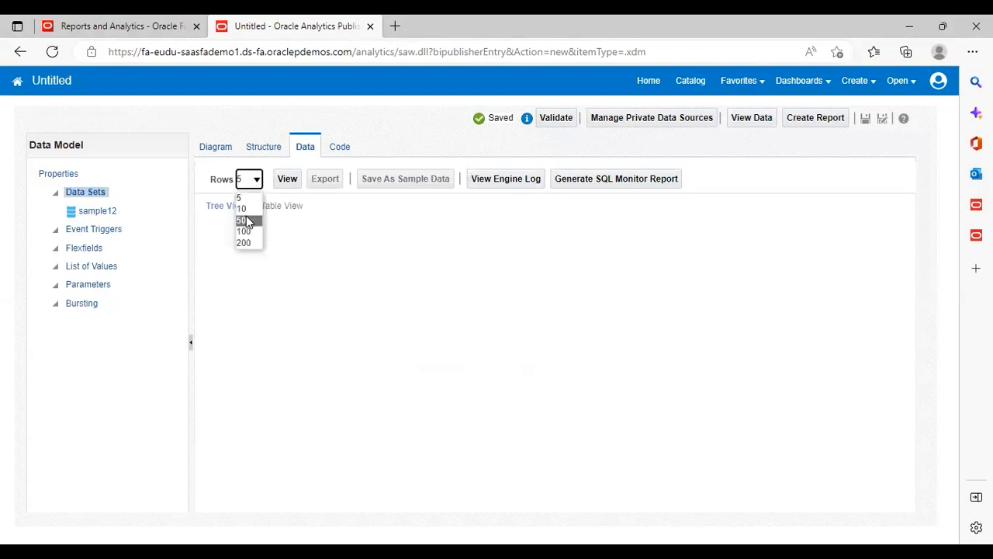
{"action": "left_click", "coordinate": [245, 221]}
{"action": "left_click", "coordinate": [287, 178]}
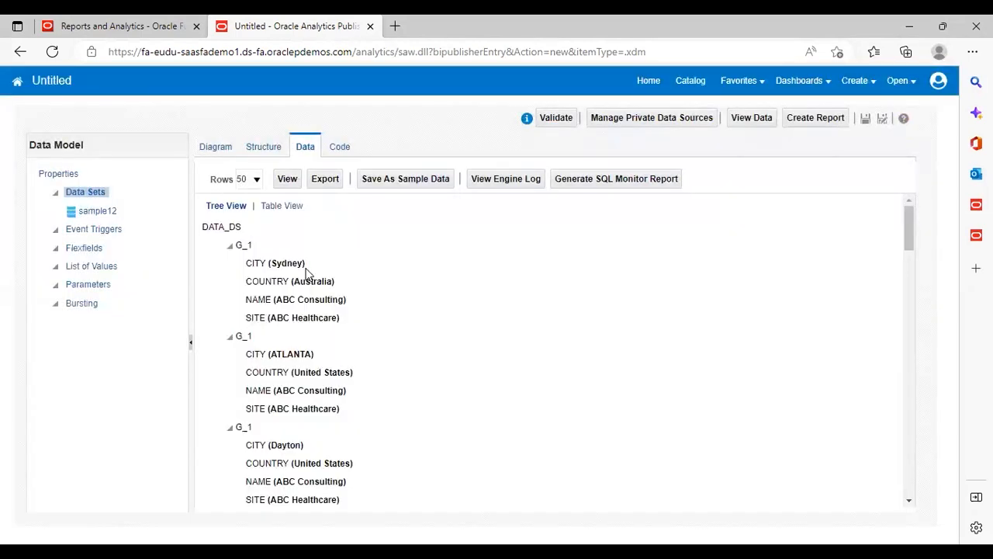
Show the data model's output in table view and export the data as XML
{"action": "left_click", "coordinate": [273, 208]}
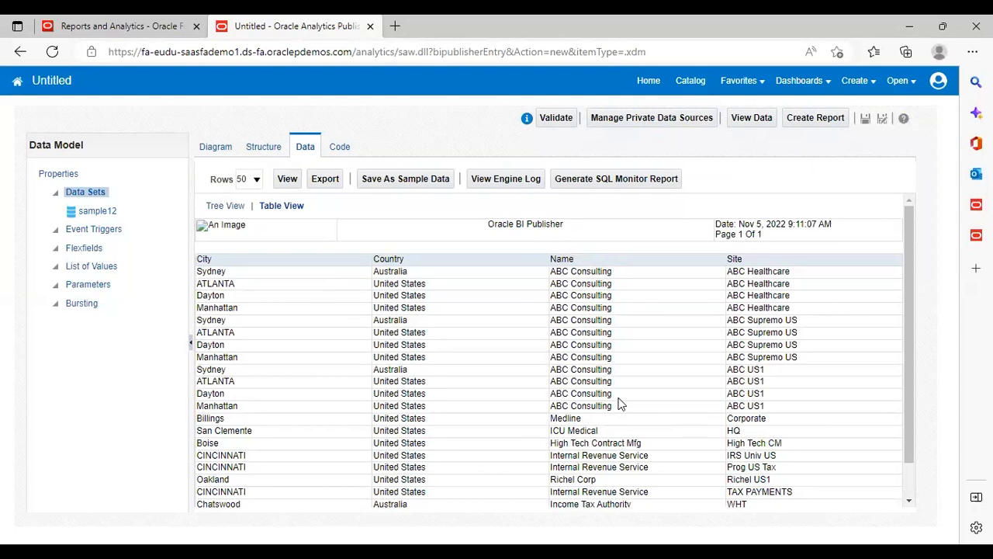
{"action": "left_click", "coordinate": [329, 181]}
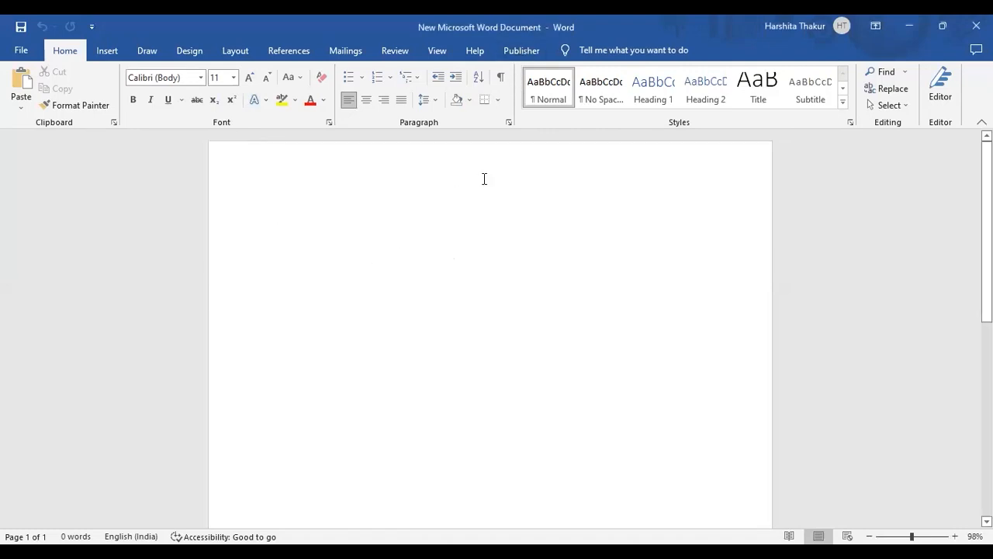
Switch to the blank Word document and load f0e6706d-bf84-44fe-877b-bee5db9e911e from Downloads as its Publisher sample XML data
{"action": "left_click", "coordinate": [521, 51]}
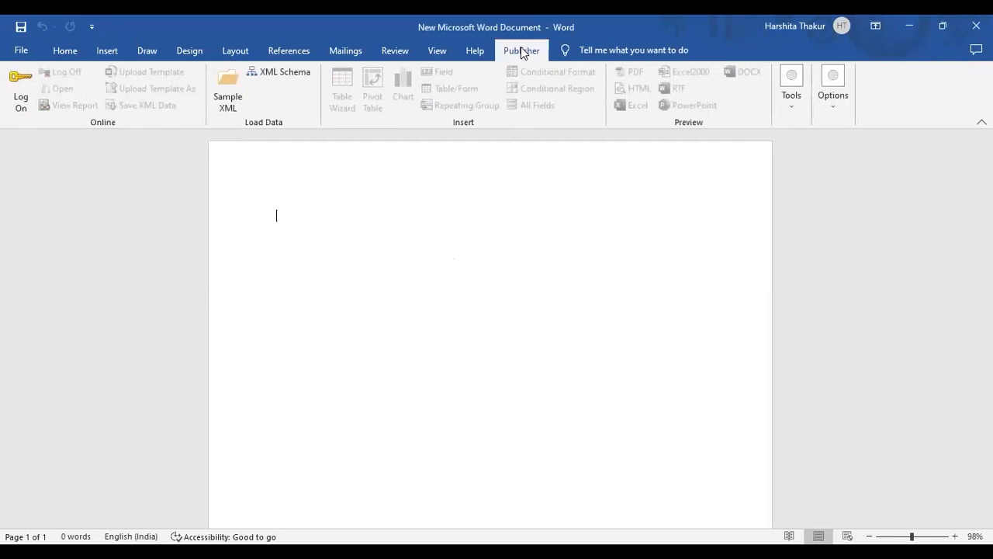
{"action": "left_click", "coordinate": [224, 95]}
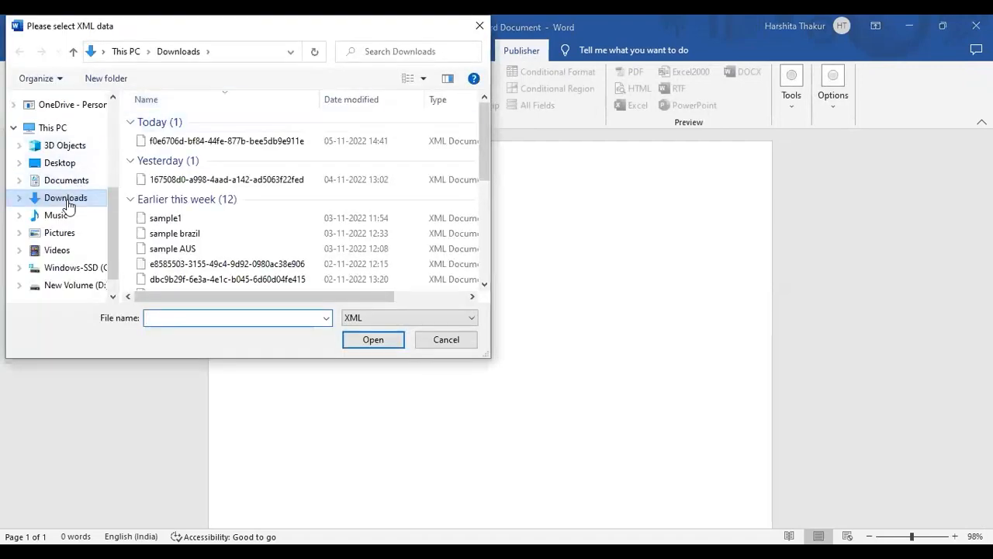
{"action": "left_click", "coordinate": [250, 142]}
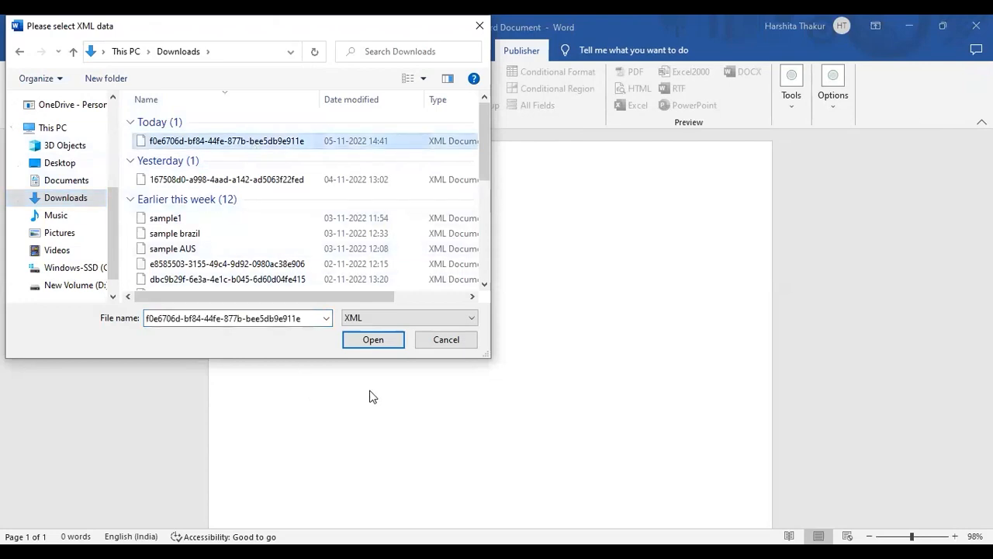
{"action": "left_click", "coordinate": [371, 341]}
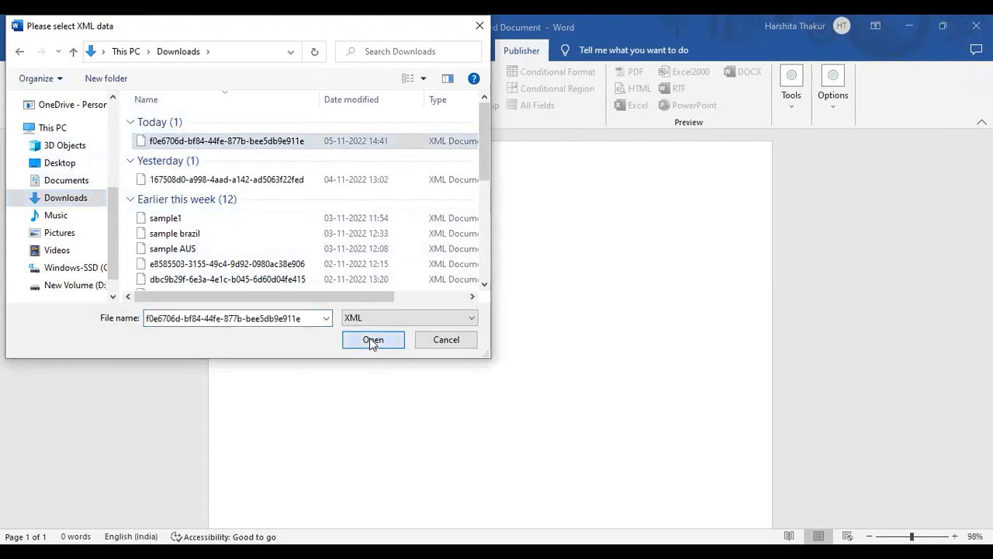
{"action": "left_click", "coordinate": [525, 333]}
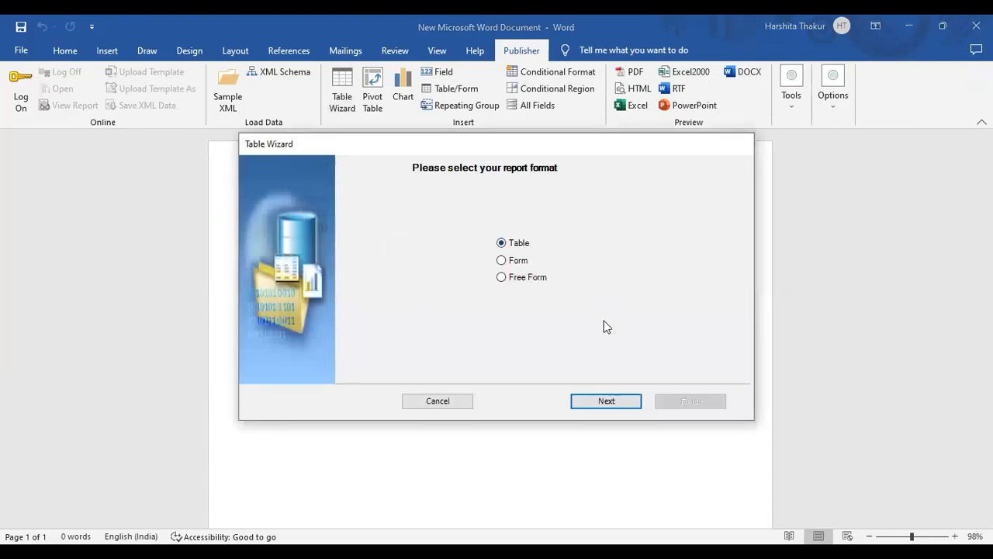
Set up a Table-format report in the Table Wizard that includes all fields: CITY, COUNTRY, NAME and SITE
{"action": "left_click", "coordinate": [610, 403]}
{"action": "left_click", "coordinate": [609, 403]}
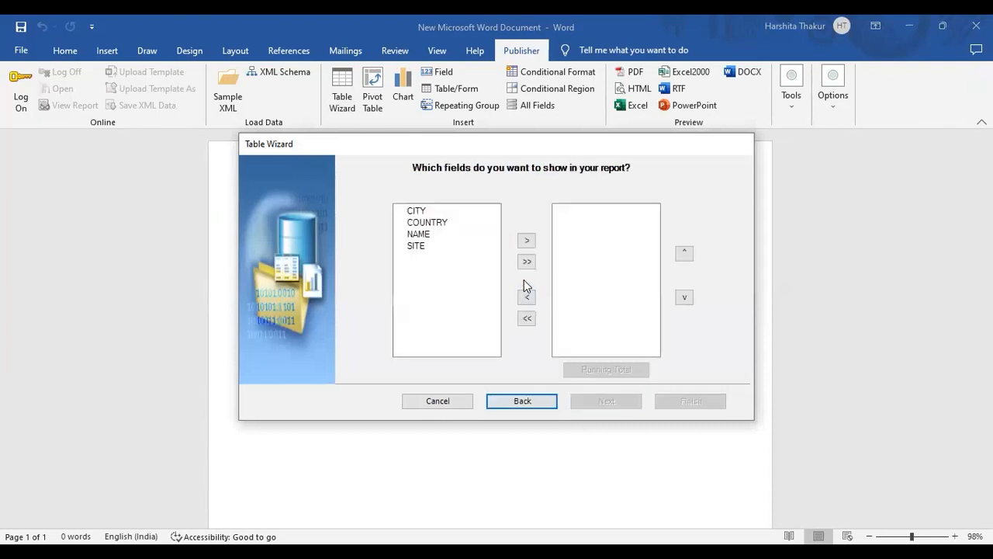
{"action": "left_click", "coordinate": [526, 263]}
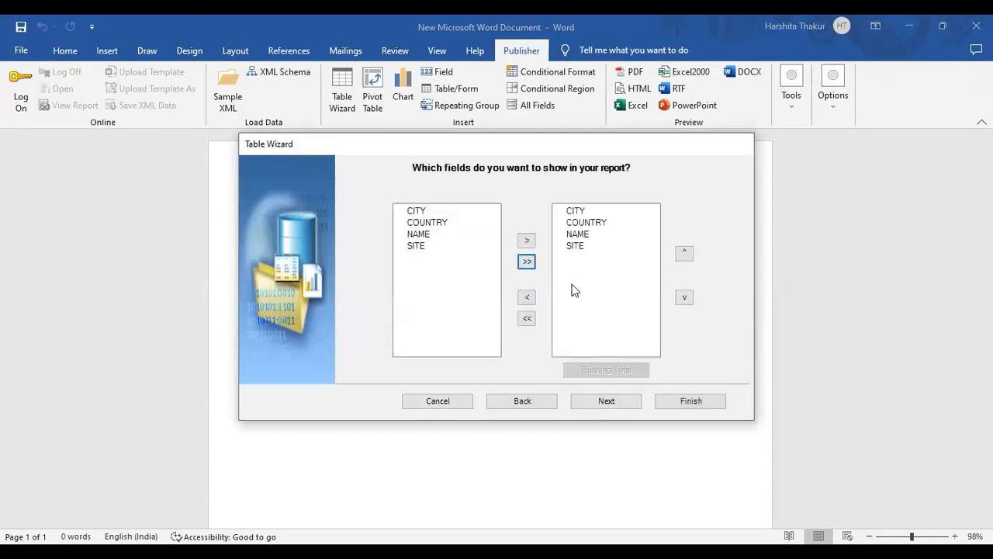
{"action": "left_click", "coordinate": [613, 405]}
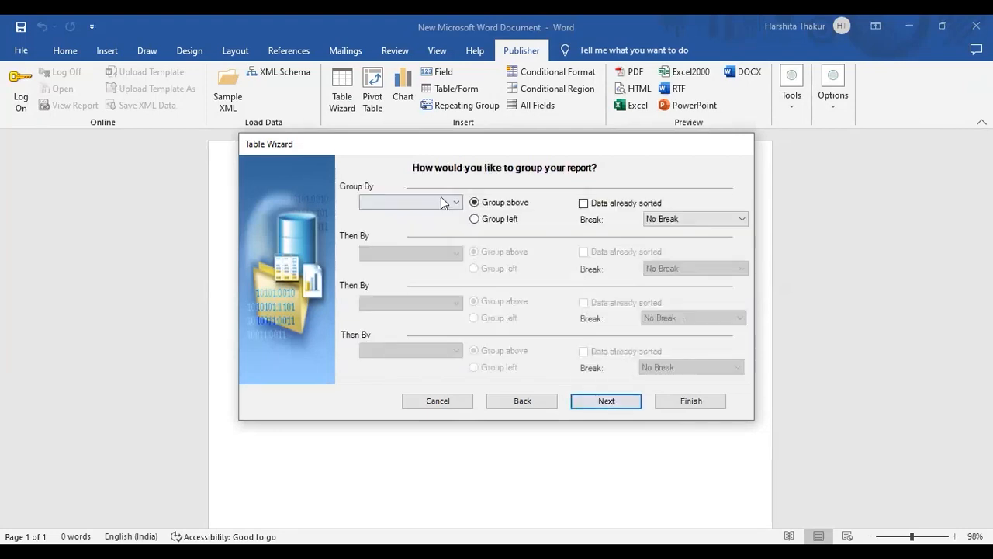
Group the report by COUNTRY with Group above, leave the sort fields empty, and insert the table
{"action": "left_click", "coordinate": [441, 198]}
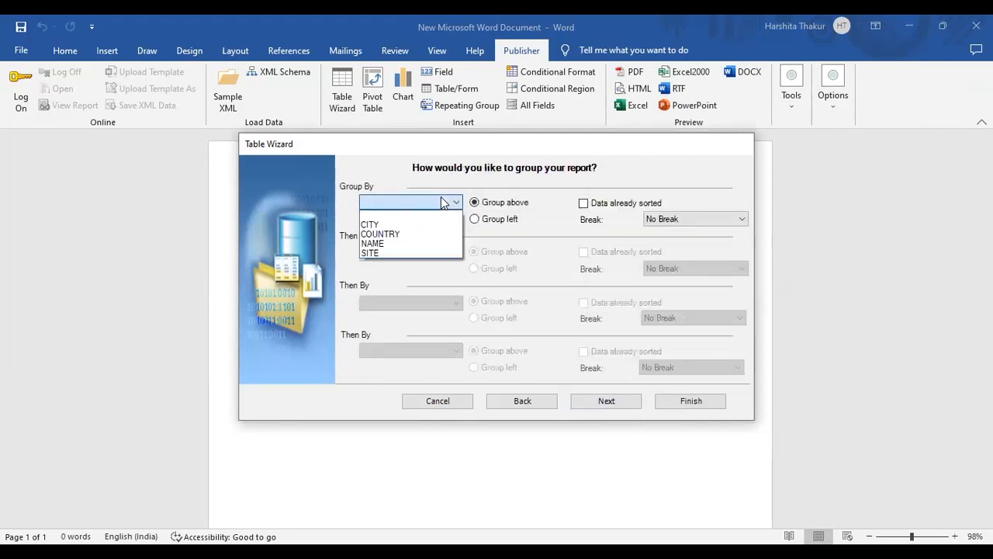
{"action": "left_click", "coordinate": [427, 234]}
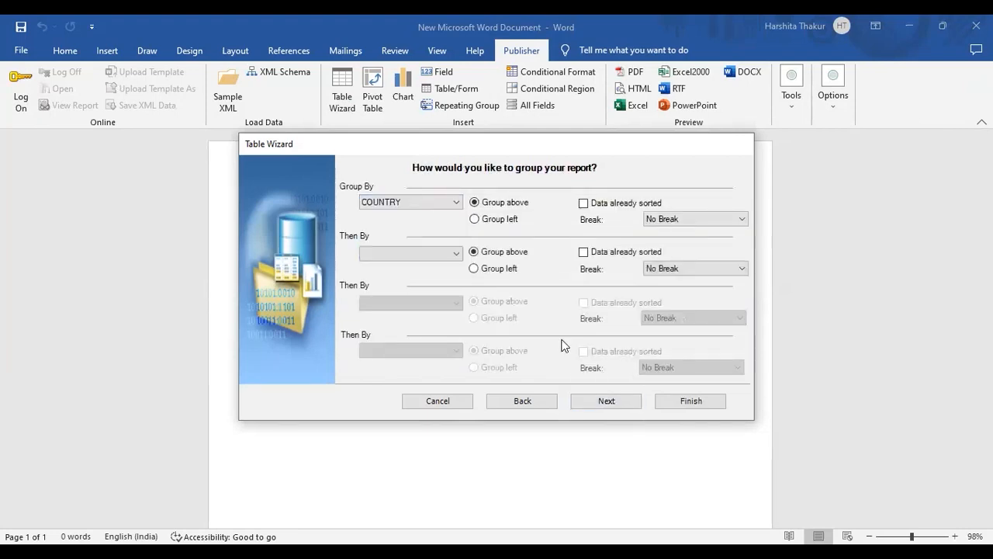
{"action": "left_click", "coordinate": [607, 402]}
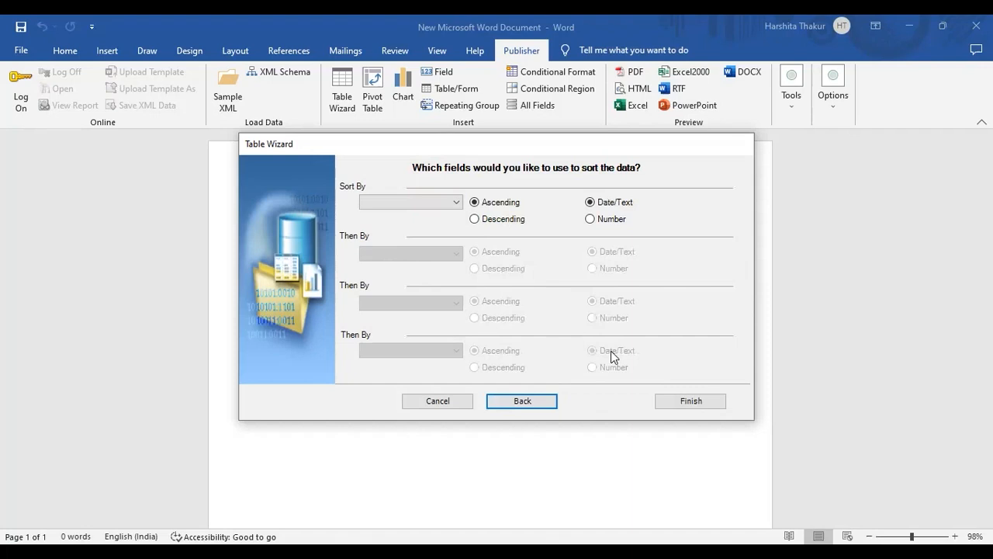
{"action": "left_click", "coordinate": [698, 401]}
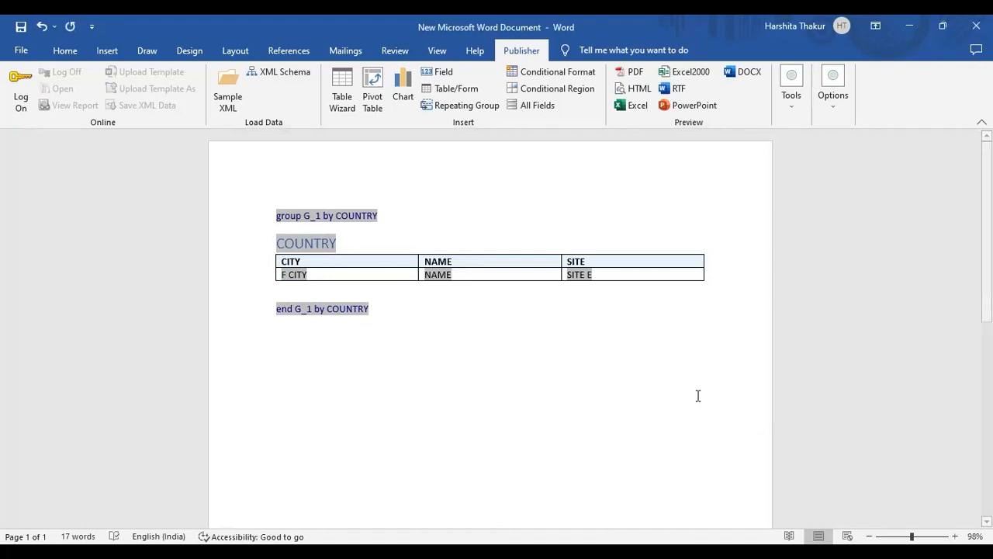
Generate an RTF preview of the template, save it to the Desktop as sample12 report, and review the output
{"action": "left_click", "coordinate": [679, 90]}
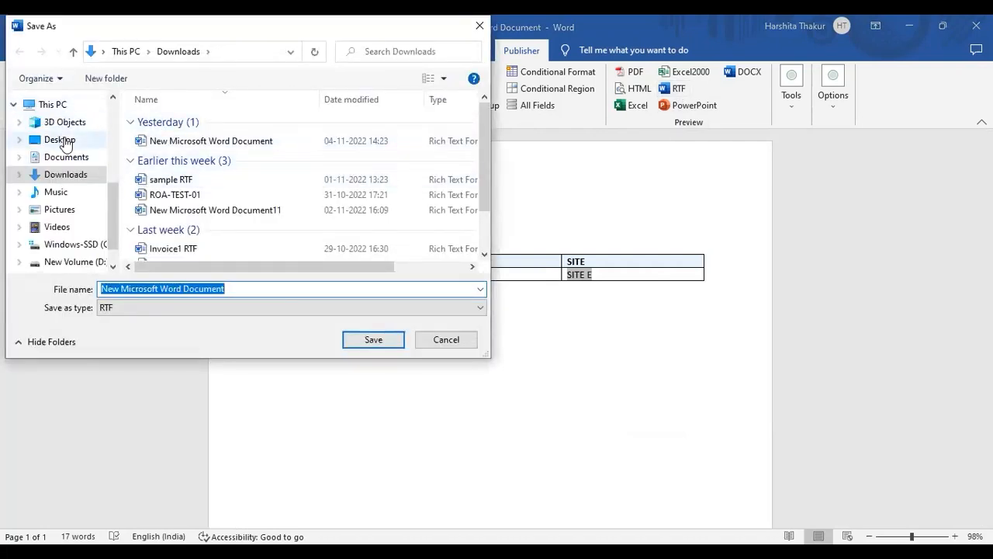
{"action": "left_click", "coordinate": [62, 140]}
{"action": "left_click", "coordinate": [242, 287]}
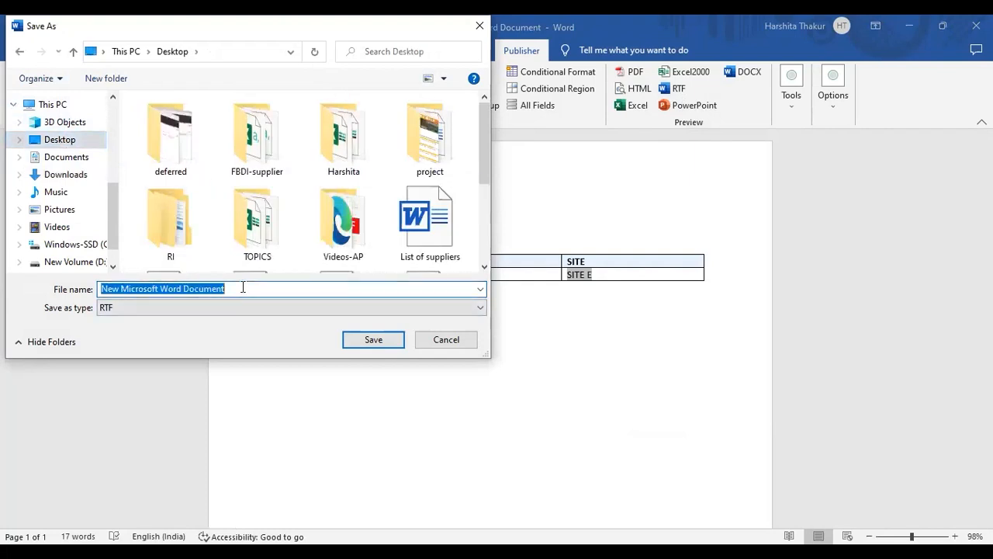
{"action": "type", "text": "sample"}
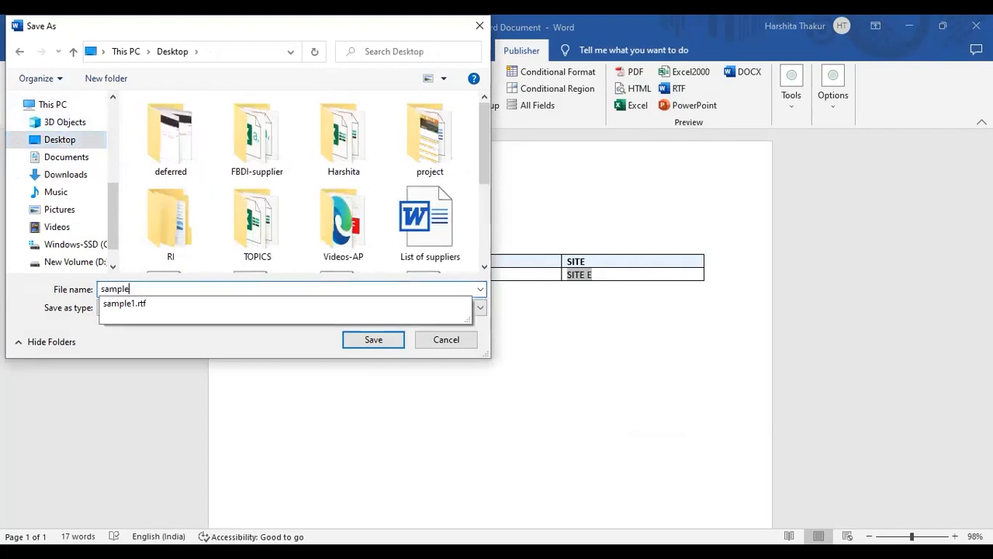
{"action": "type", "text": "12 report"}
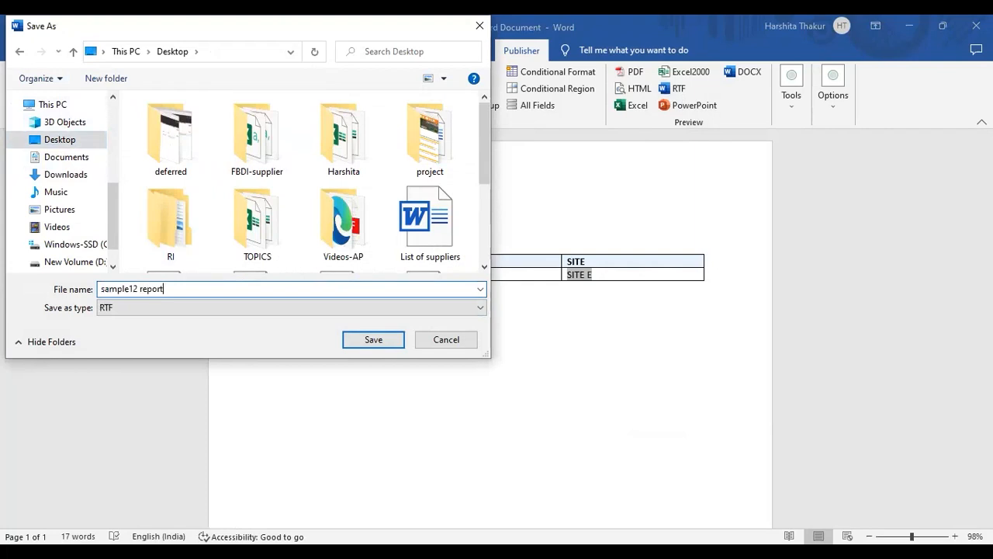
{"action": "left_click", "coordinate": [357, 339]}
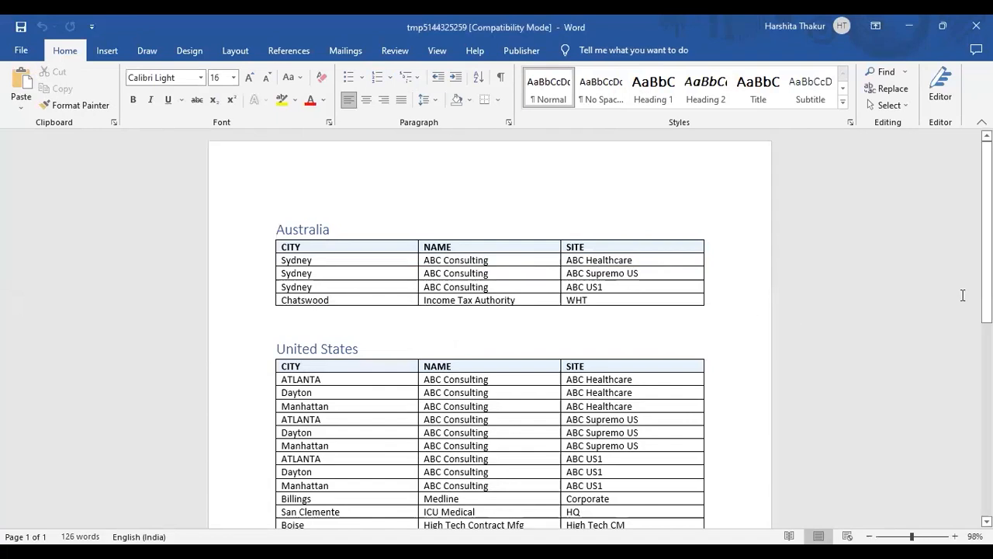
{"action": "scroll", "coordinate": [962, 293], "scroll_direction": "down", "scroll_amount": 3}
{"action": "scroll", "coordinate": [489, 330], "scroll_direction": "down", "scroll_amount": 6}
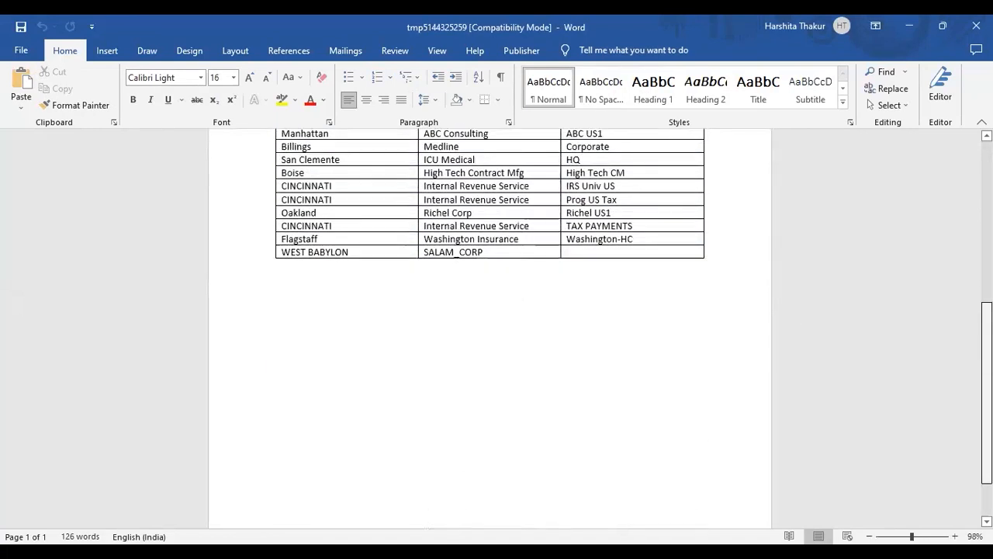
{"action": "scroll", "coordinate": [489, 330], "scroll_direction": "up", "scroll_amount": 9}
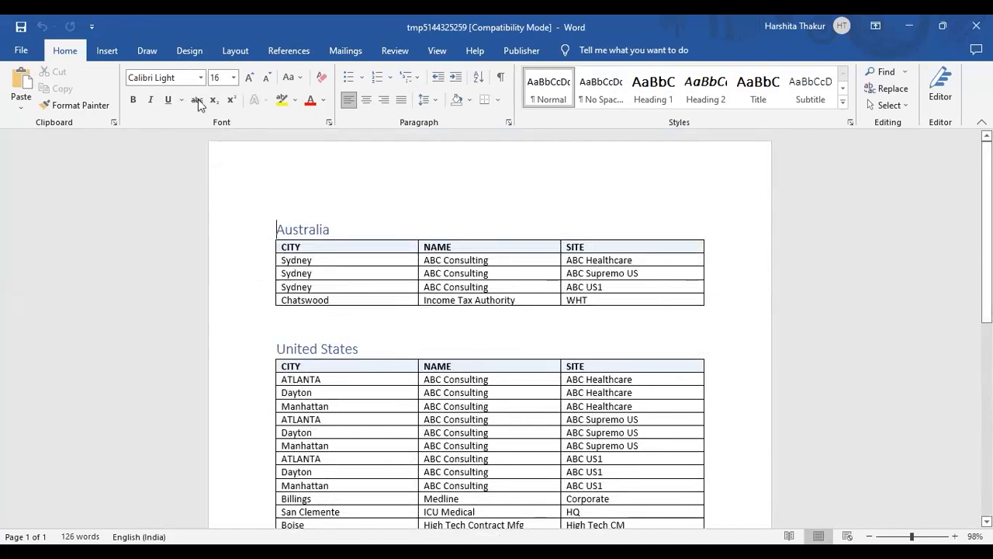
Add a built-in footer with a "pg." page number and a page border to the report document
{"action": "left_click", "coordinate": [107, 49]}
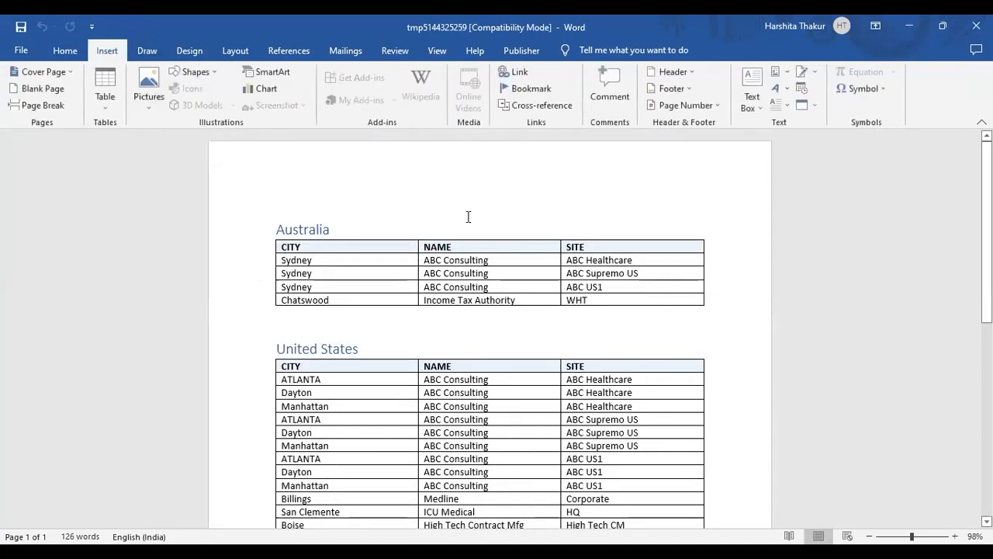
{"action": "left_click", "coordinate": [673, 88]}
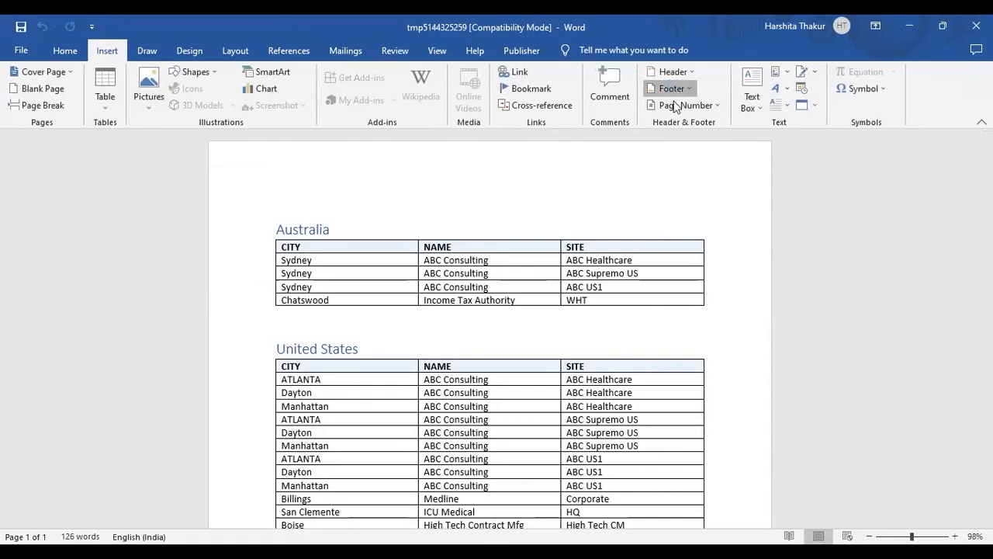
{"action": "left_click", "coordinate": [720, 284]}
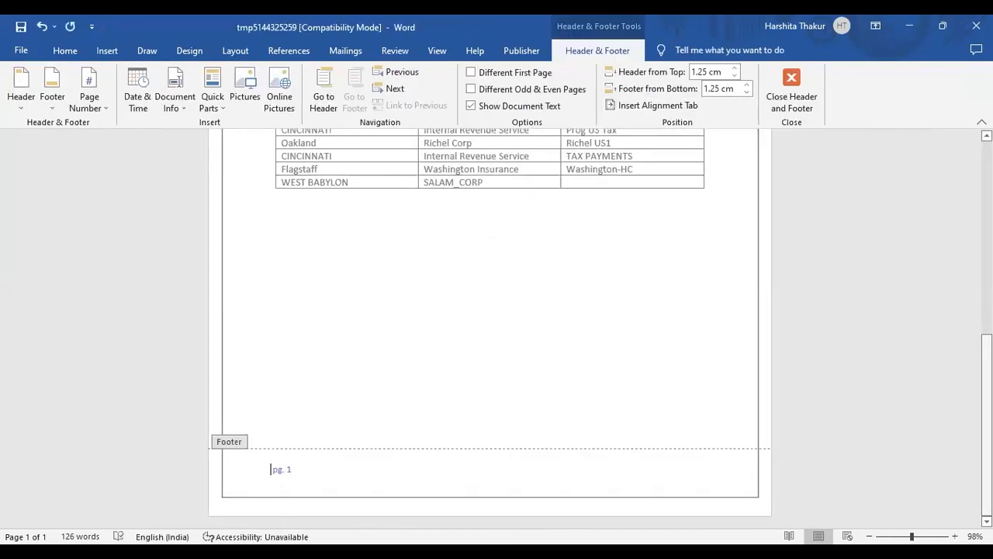
Insert a header with a single text placeholder and fill it with "Suppliers Detail based on country"
{"action": "left_click_drag", "start_coordinate": [987, 388], "coordinate": [987, 194]}
{"action": "left_click", "coordinate": [554, 179]}
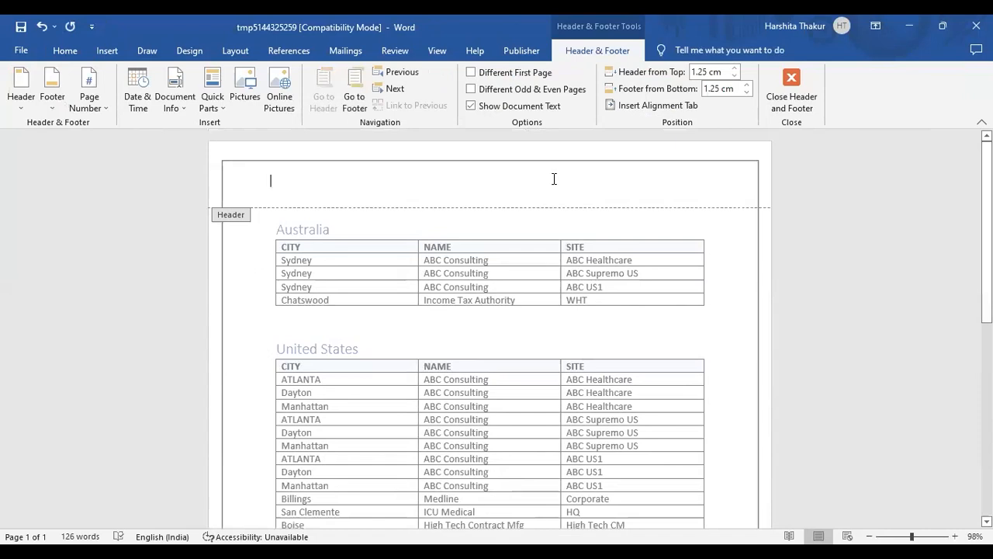
{"action": "left_click", "coordinate": [63, 44]}
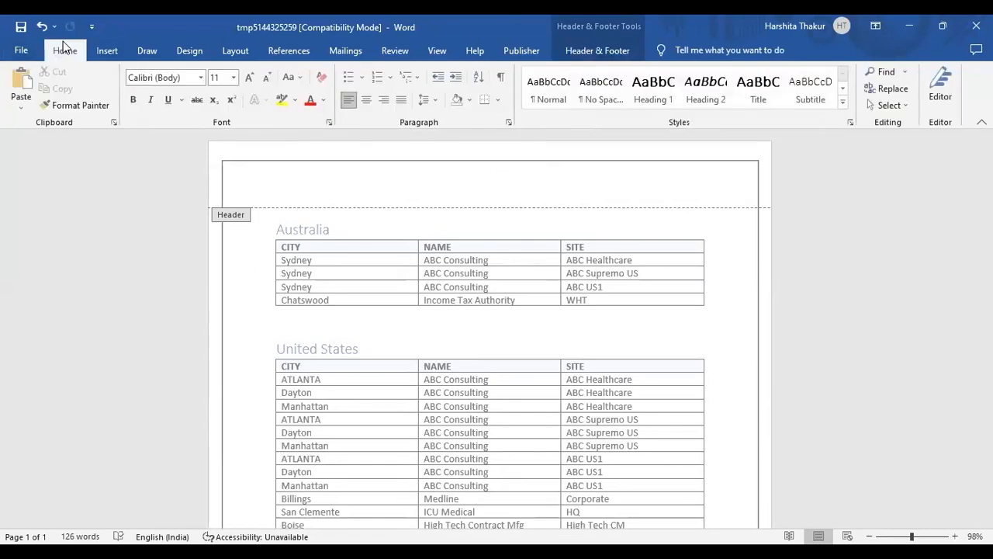
{"action": "left_click", "coordinate": [107, 50]}
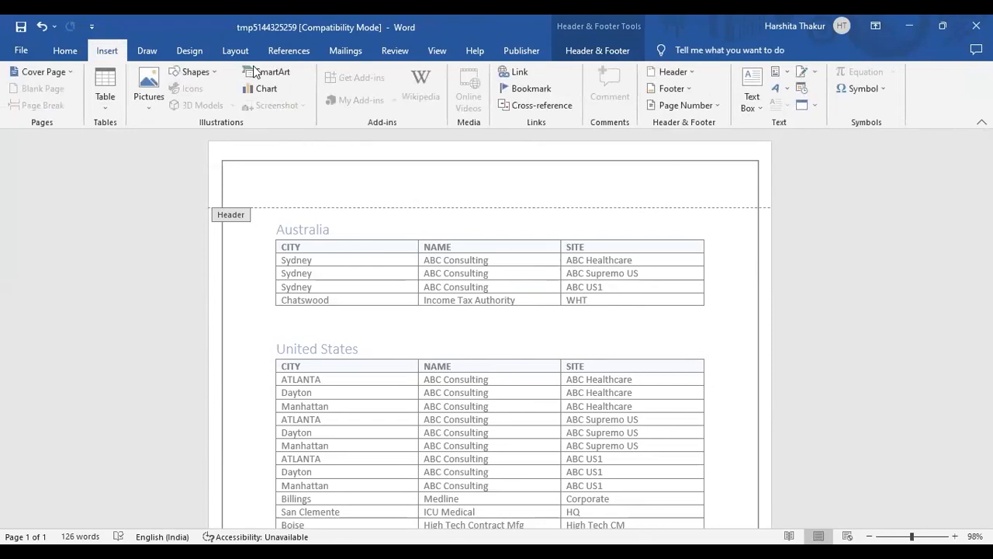
{"action": "left_click", "coordinate": [672, 71]}
{"action": "left_click", "coordinate": [784, 139]}
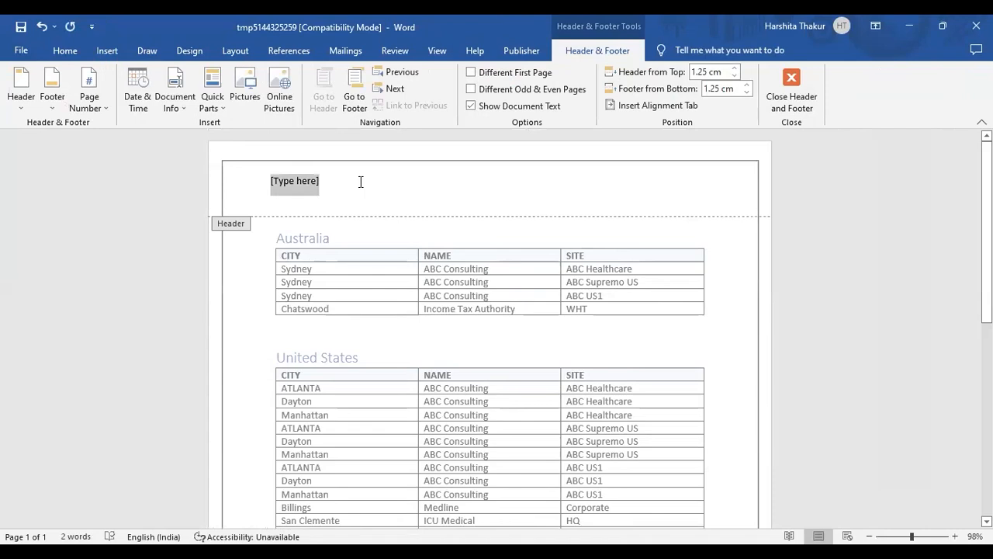
{"action": "type", "text": "Sup"}
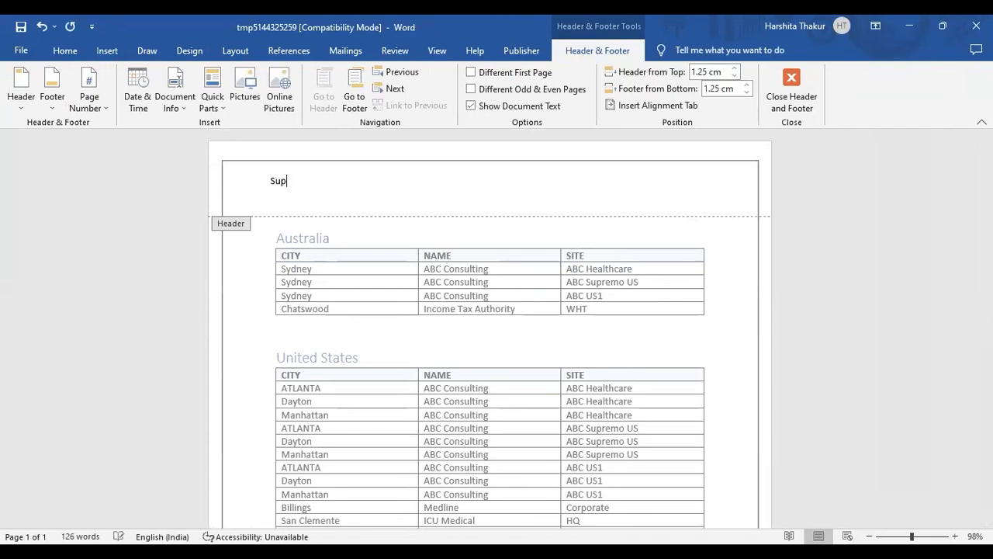
{"action": "type", "text": "pliers Detail based on"}
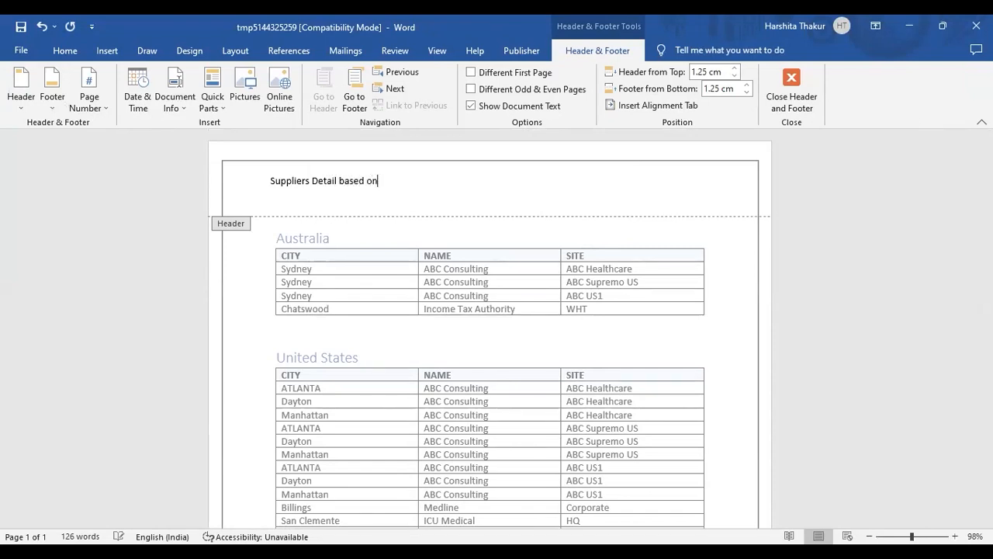
{"action": "type", "text": " country"}
Make the entire header title bold, italic and underlined
{"action": "left_click_drag", "start_coordinate": [413, 181], "coordinate": [361, 182]}
{"action": "key", "text": "shift+Left"}
{"action": "key", "text": "shift+Left"}
{"action": "key", "text": "shift+Left"}
{"action": "key", "text": "shift+Left"}
{"action": "key", "text": "shift+Left"}
{"action": "key", "text": "shift+Left"}
{"action": "key", "text": "shift+Left"}
{"action": "key", "text": "shift+Left"}
{"action": "key", "text": "shift+Left"}
{"action": "key", "text": "shift+Left"}
{"action": "key", "text": "shift+Left"}
{"action": "key", "text": "shift+Left"}
{"action": "key", "text": "shift+Left"}
{"action": "key", "text": "shift+Left"}
{"action": "key", "text": "shift+Left"}
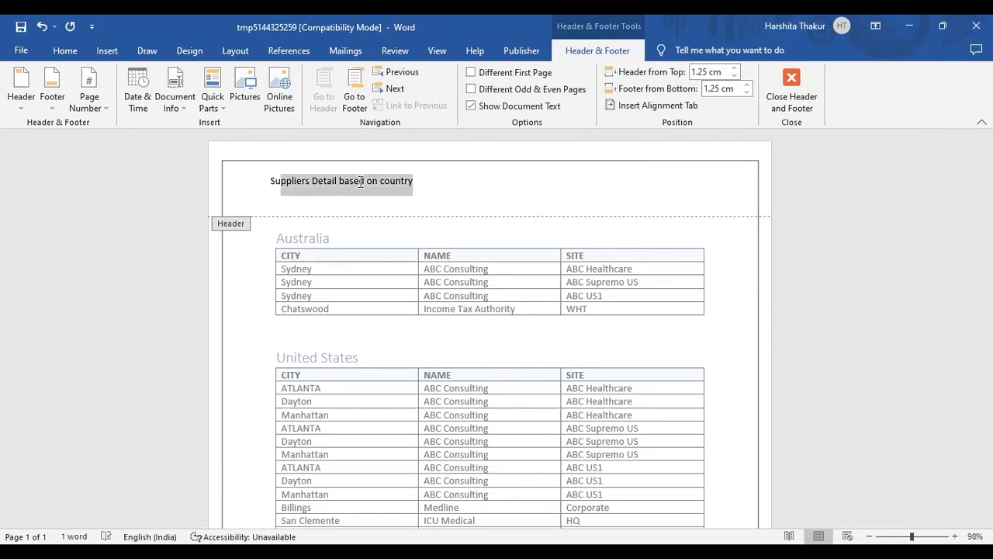
{"action": "key", "text": "ctrl+b"}
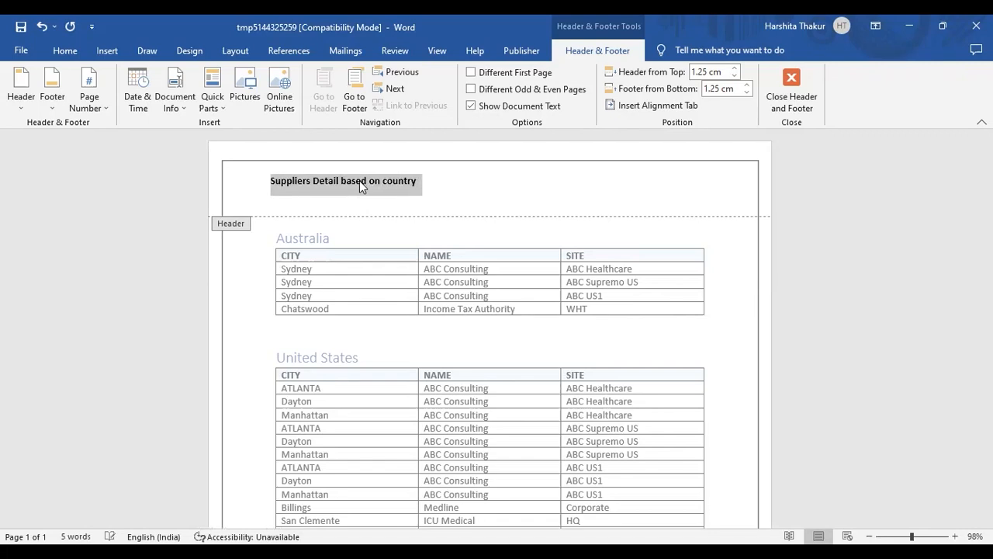
{"action": "key", "text": "ctrl+i"}
{"action": "key", "text": "ctrl+u"}
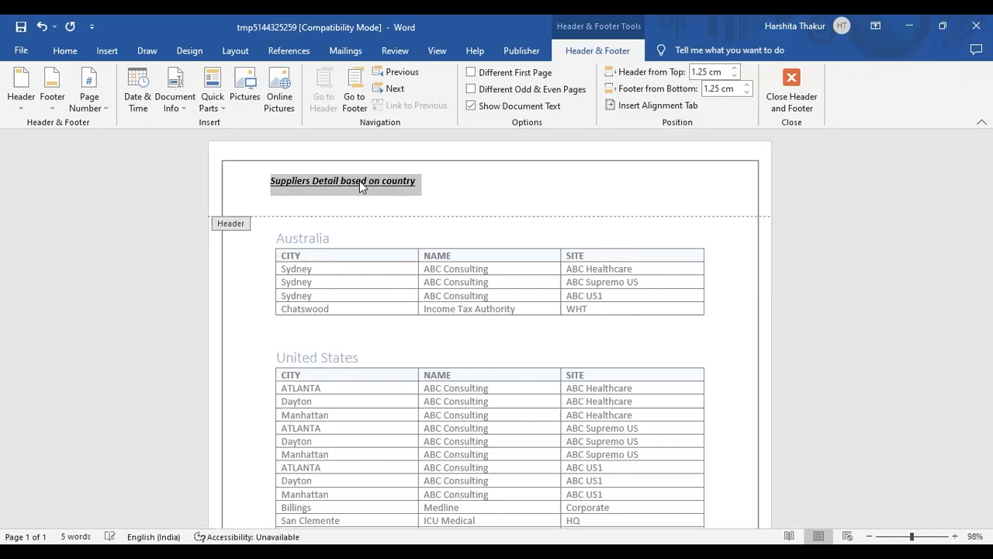
Set the header title's font size to 20 and its colour to a darker blue theme shade, and return to the body
{"action": "left_click", "coordinate": [61, 53]}
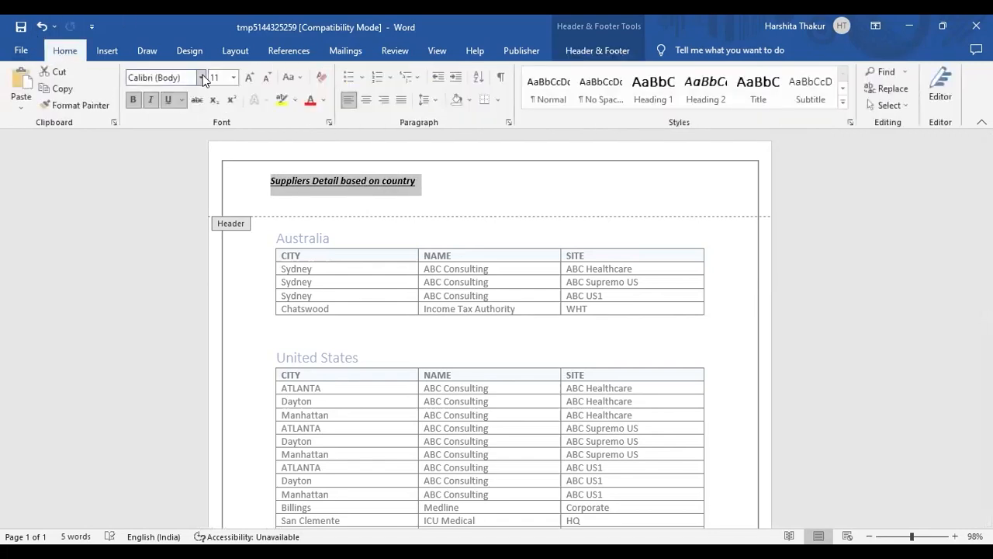
{"action": "left_click", "coordinate": [233, 78]}
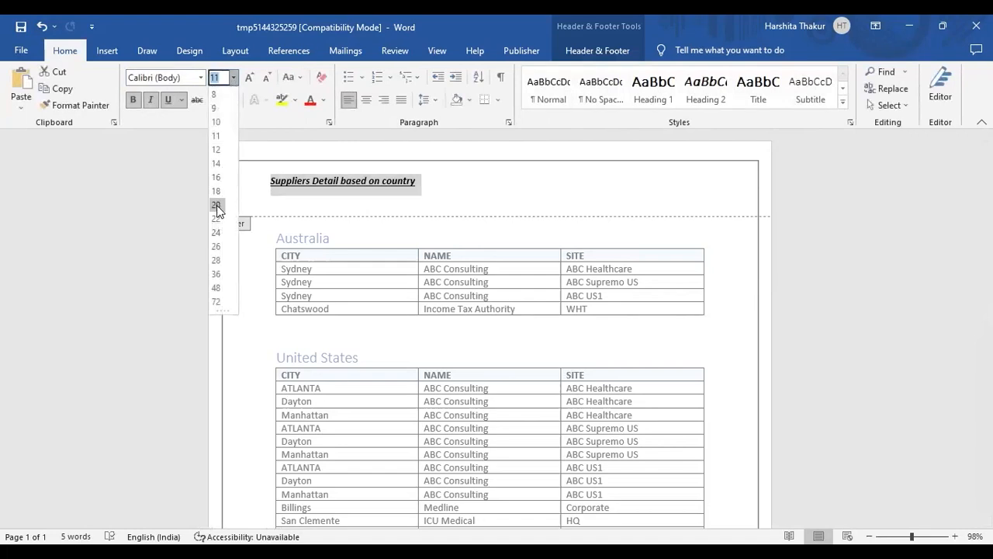
{"action": "left_click", "coordinate": [217, 205]}
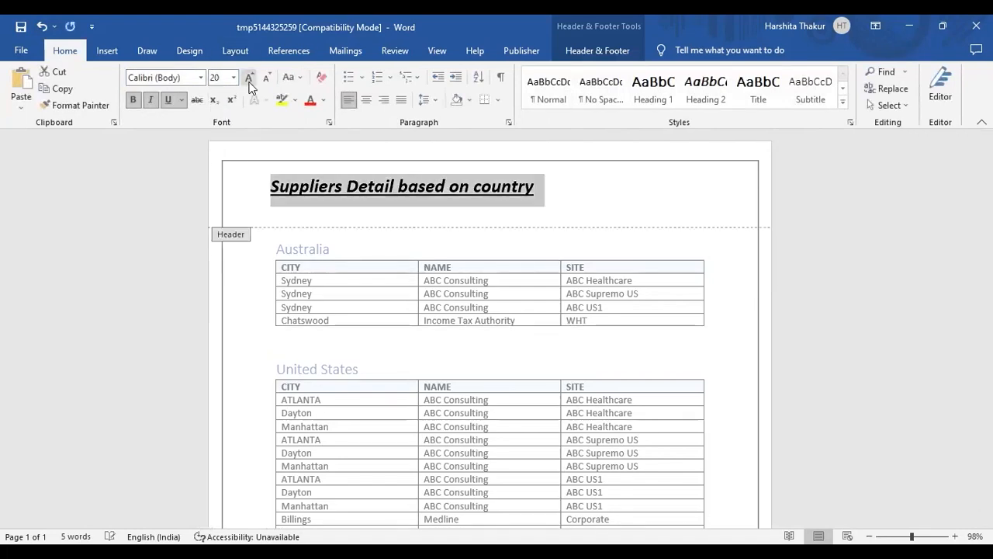
{"action": "left_click", "coordinate": [323, 100]}
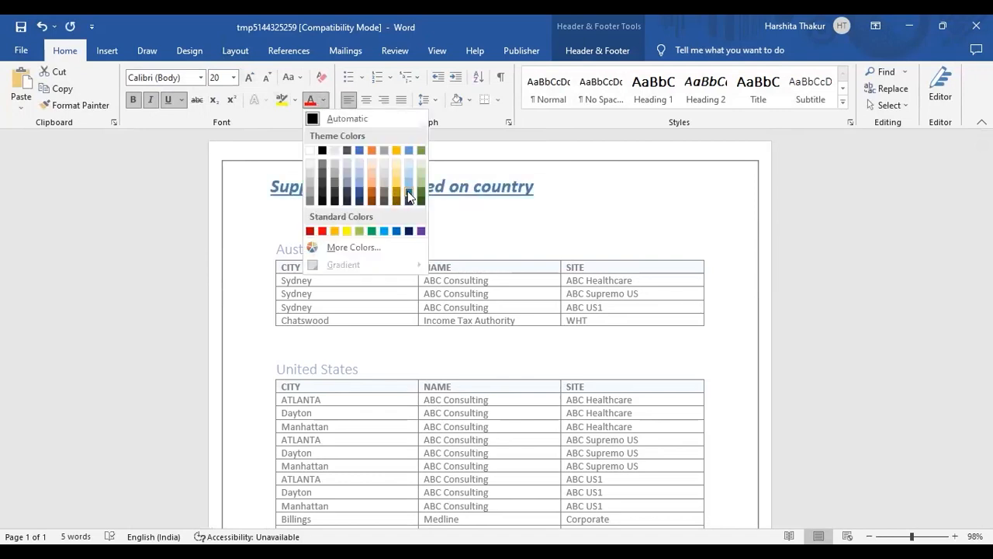
{"action": "left_click", "coordinate": [408, 191]}
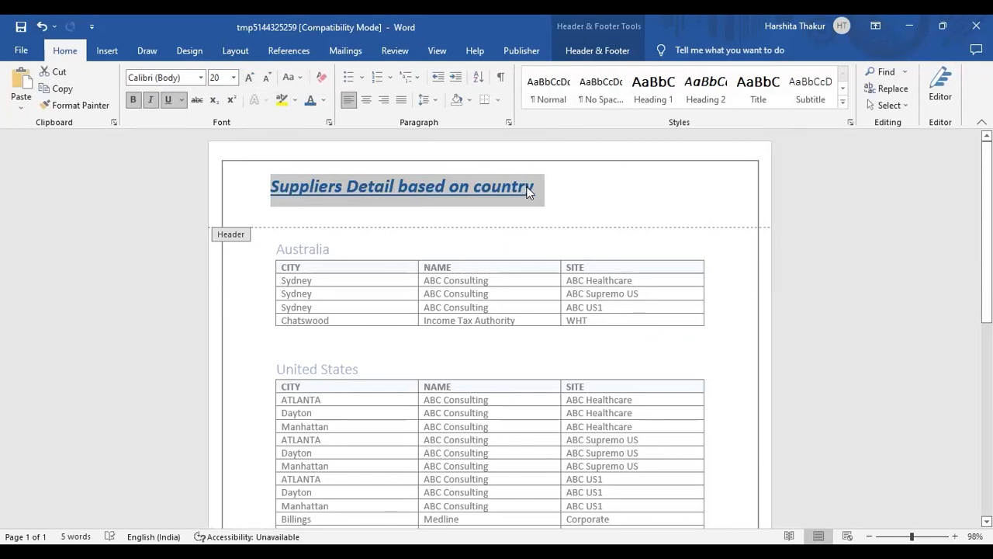
{"action": "double_click", "coordinate": [631, 251]}
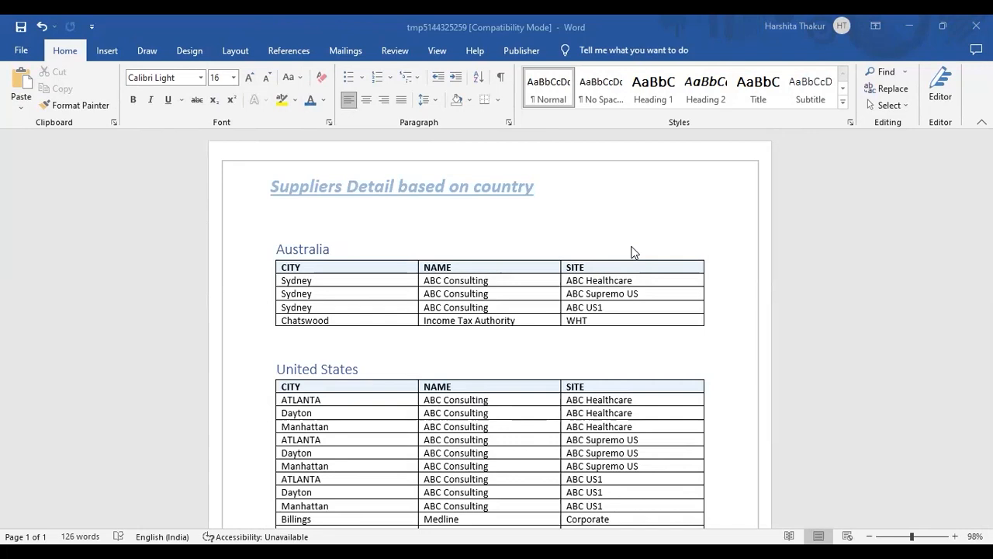